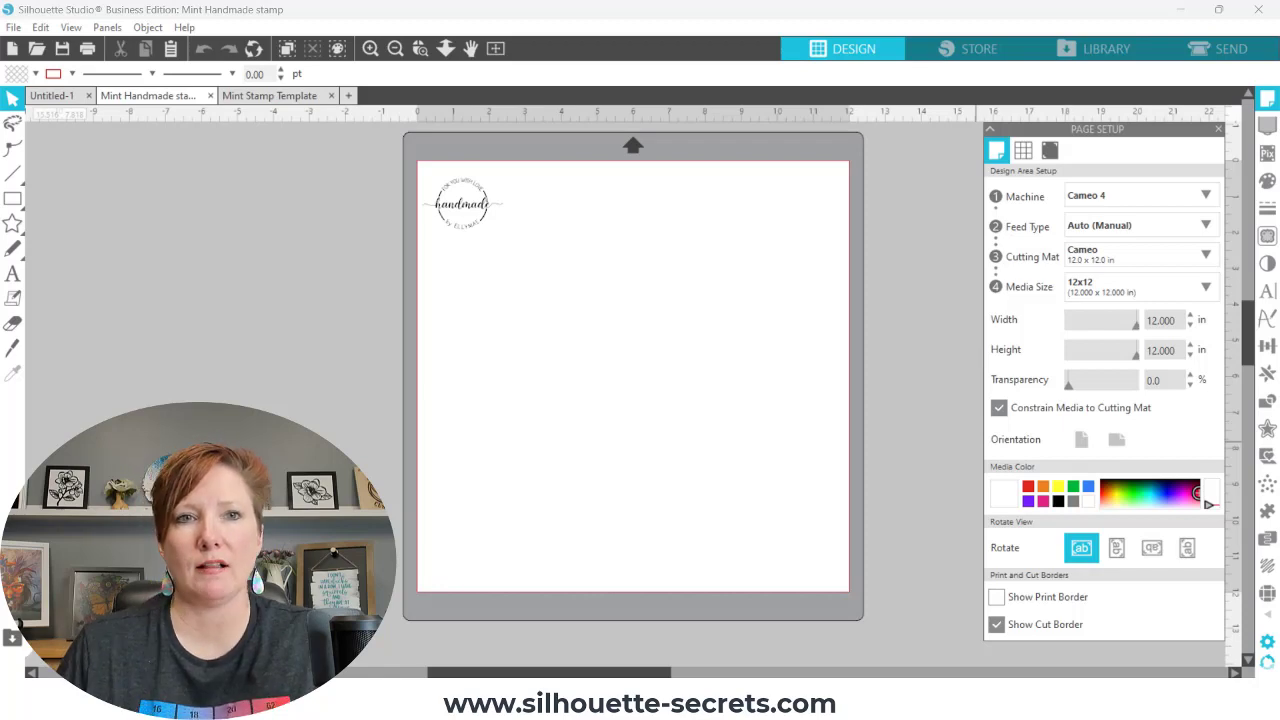
# Zoom in on the handmade circle design with the Zoom Area tool
pyautogui.click(420, 48)
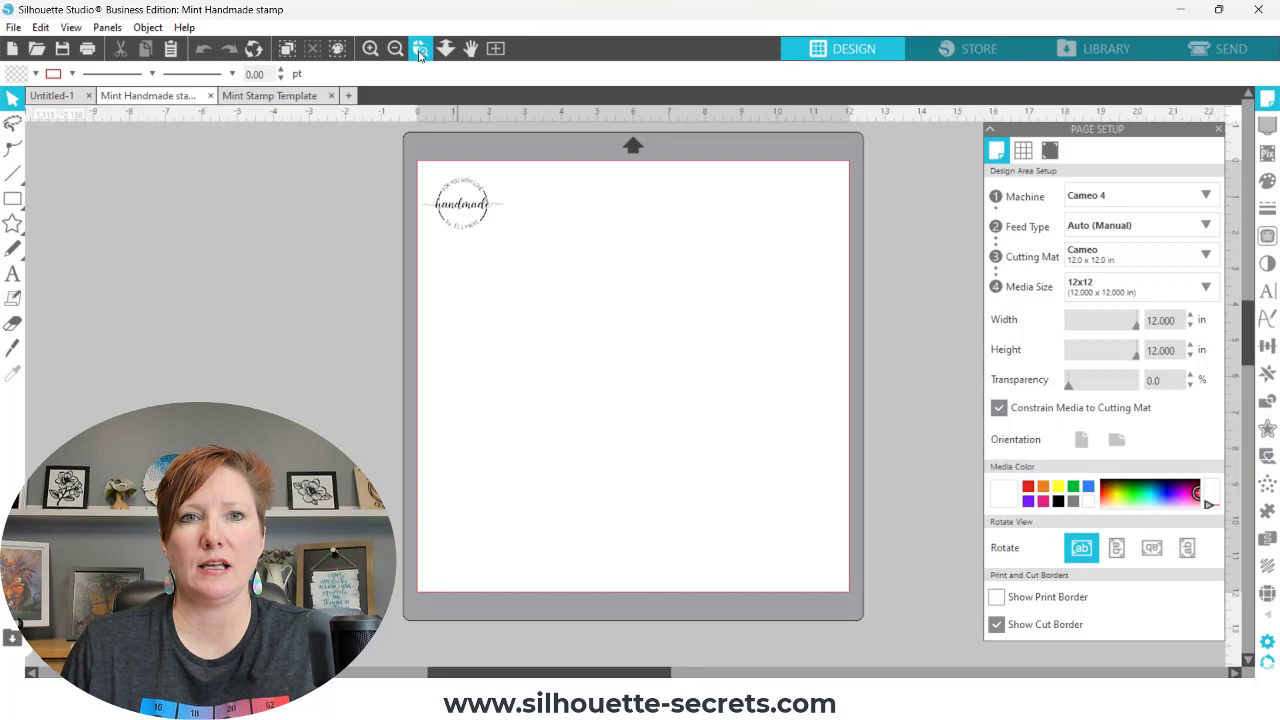
pyautogui.moveTo(401, 167); pyautogui.dragTo(545, 268)
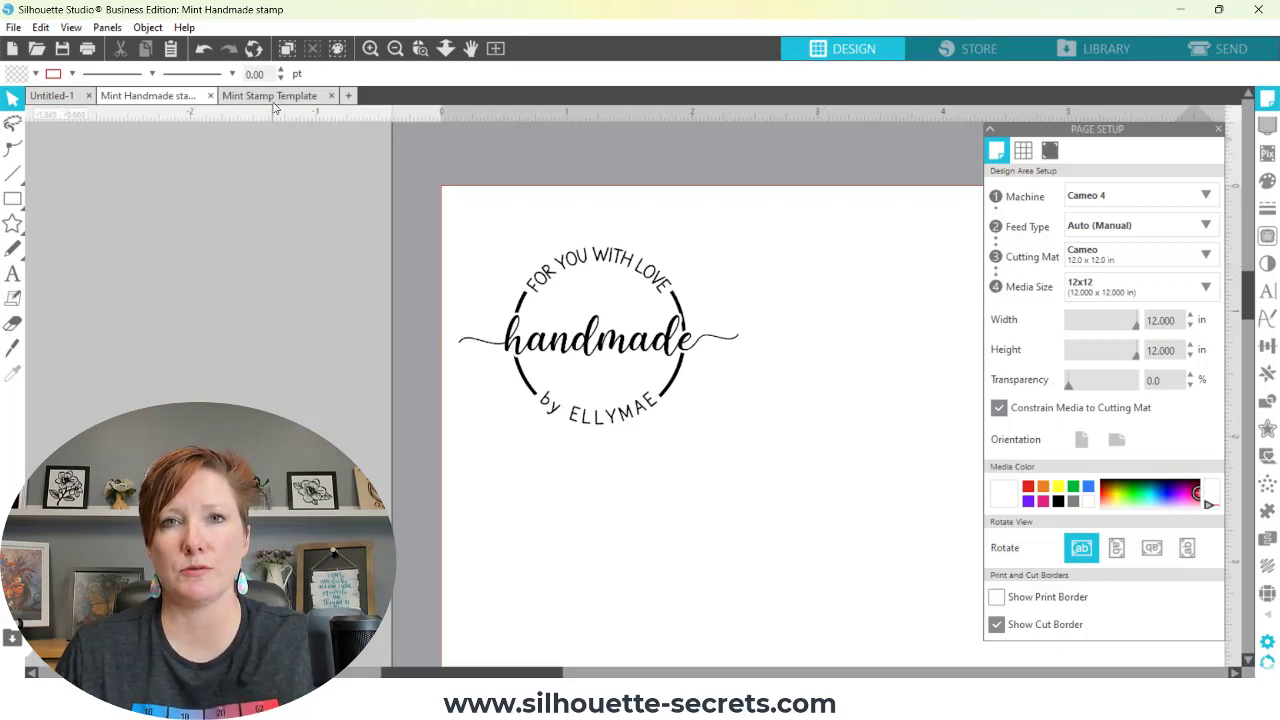
# Switch to the Mint Stamp Template document and copy its 30 x 30 stamp outline
pyautogui.click(271, 98)
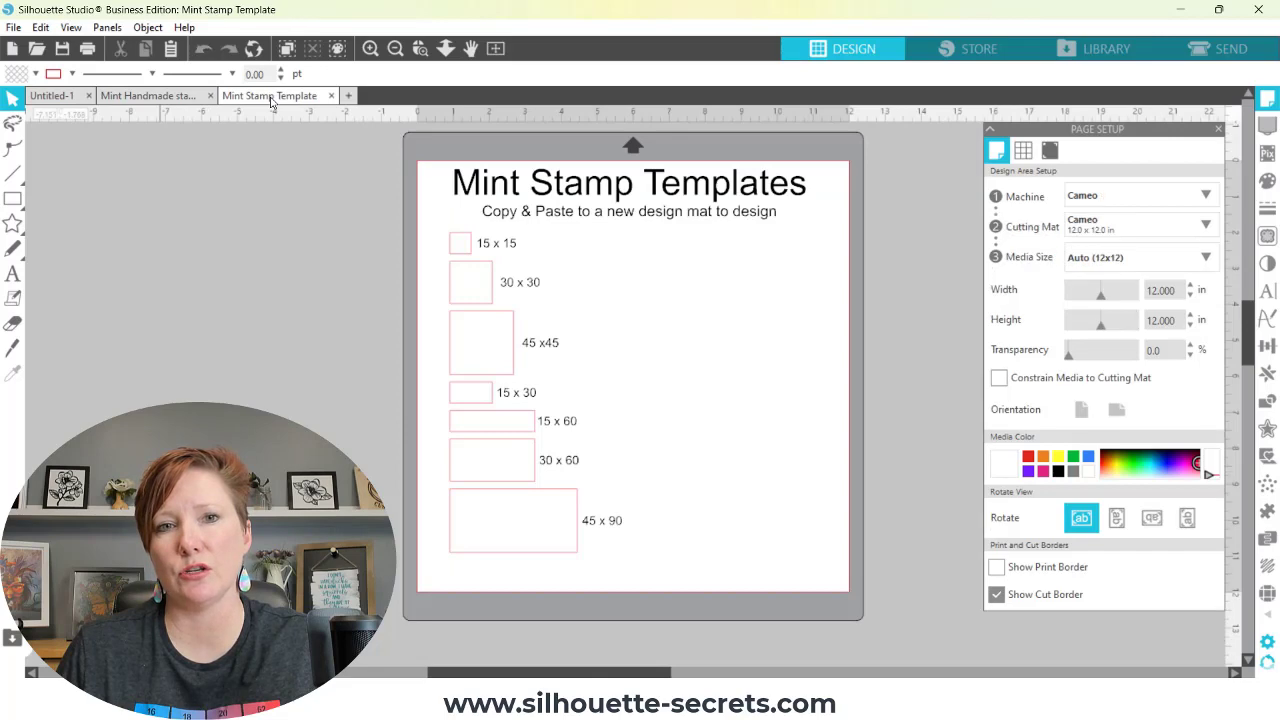
pyautogui.click(492, 297)
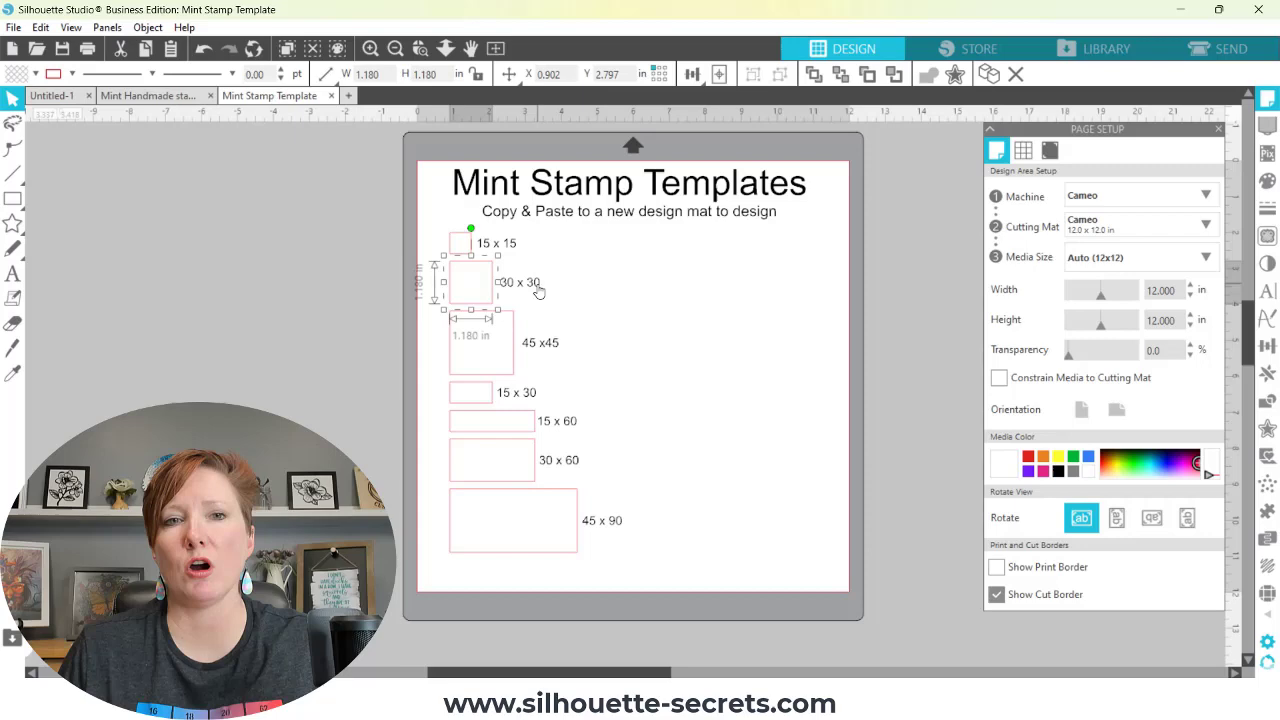
pyautogui.press('i')
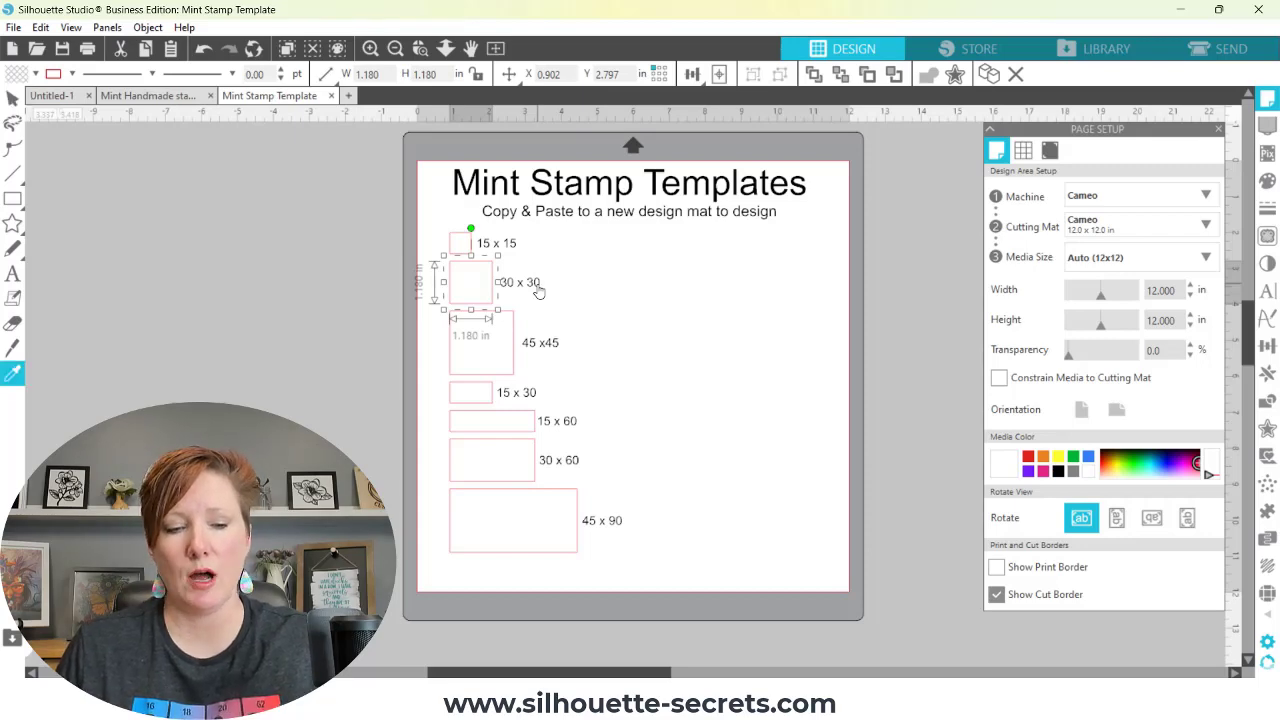
pyautogui.press('v')
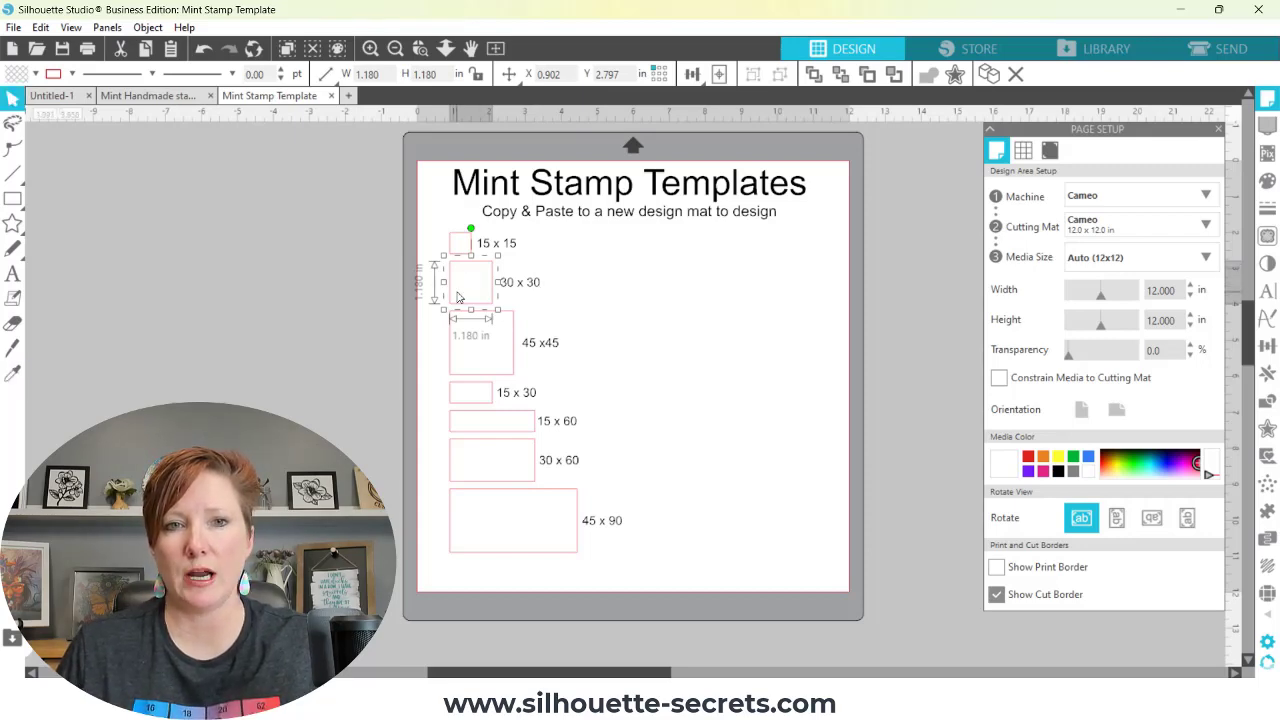
# Paste the 30 x 30 square into the handmade document and move it over the design
pyautogui.click(148, 95)
pyautogui.hotkey('ctrl', 'v')
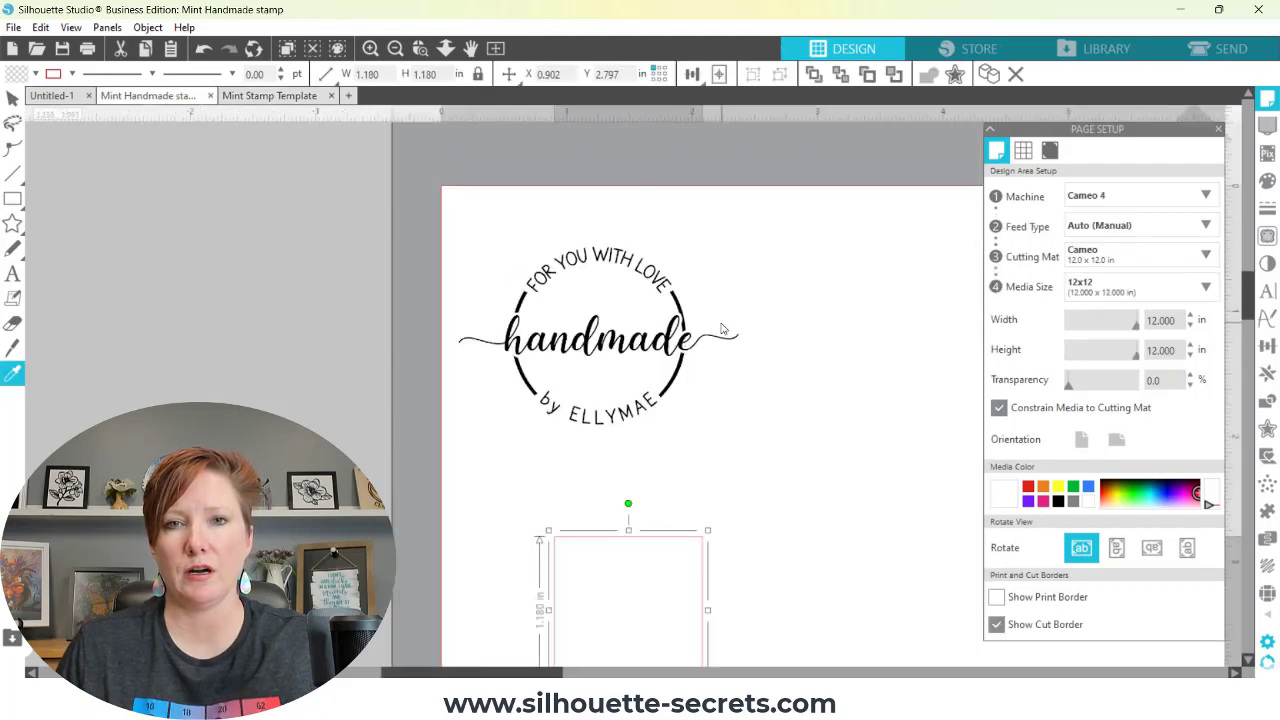
pyautogui.moveTo(659, 548); pyautogui.dragTo(603, 250)
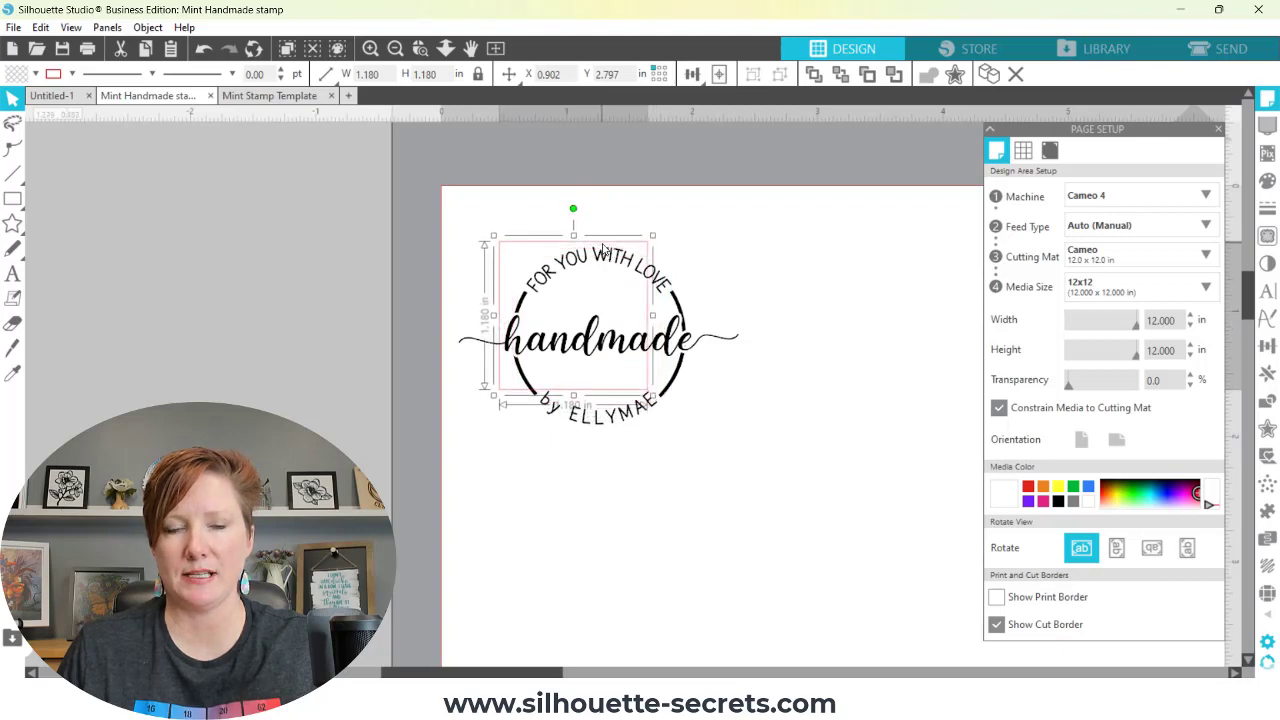
# Shrink and tilt the handmade design to fit inside the square, about 1.383 x 0.880 in
pyautogui.click(619, 340)
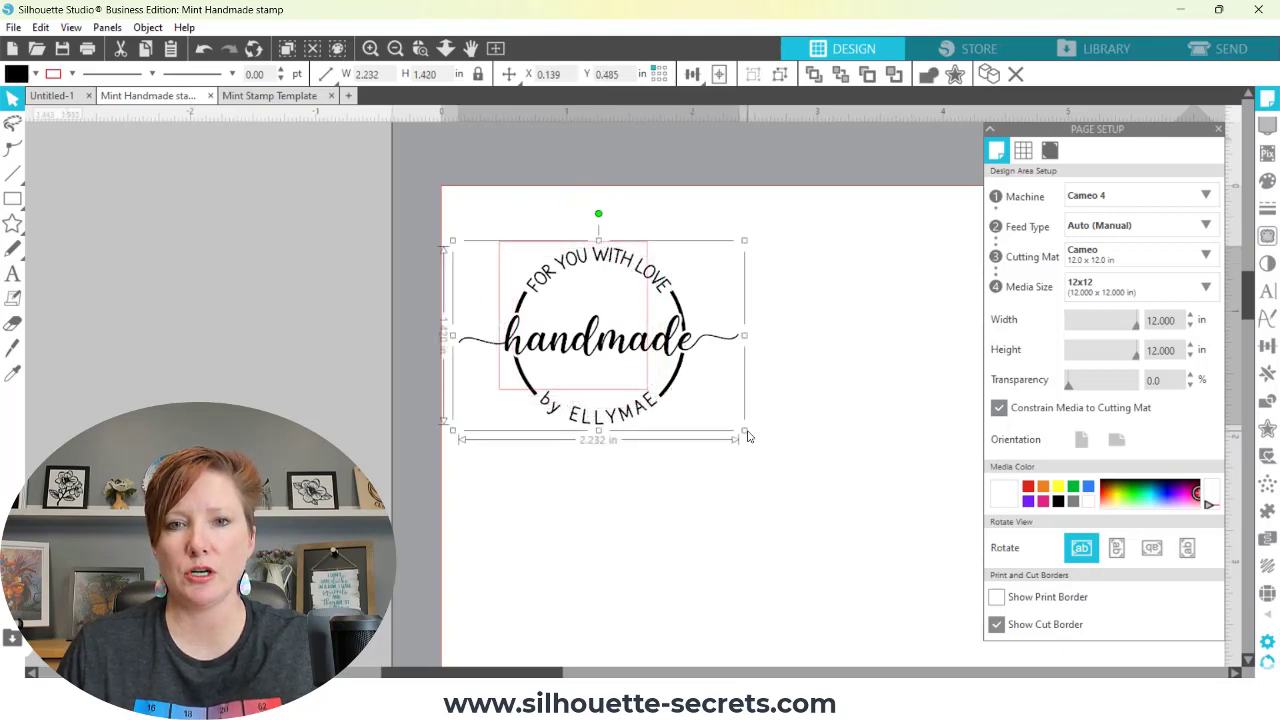
pyautogui.moveTo(749, 433); pyautogui.dragTo(606, 323)
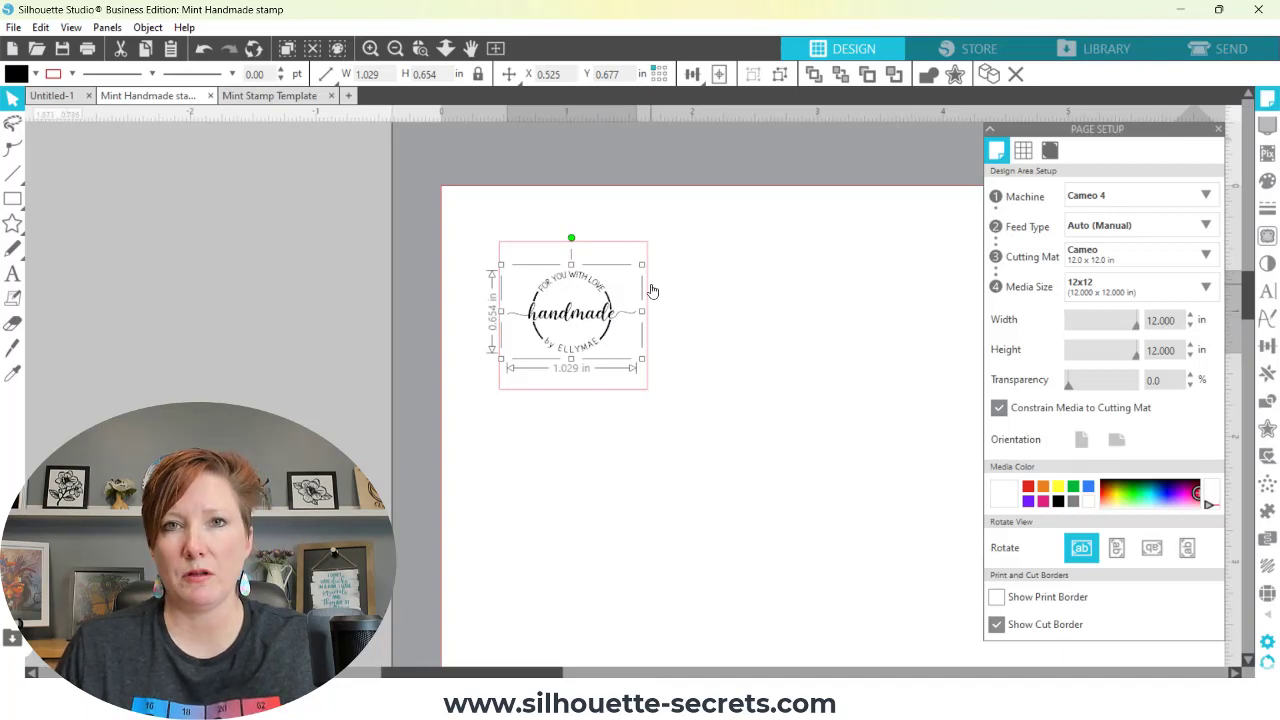
pyautogui.moveTo(571, 238); pyautogui.dragTo(515, 266)
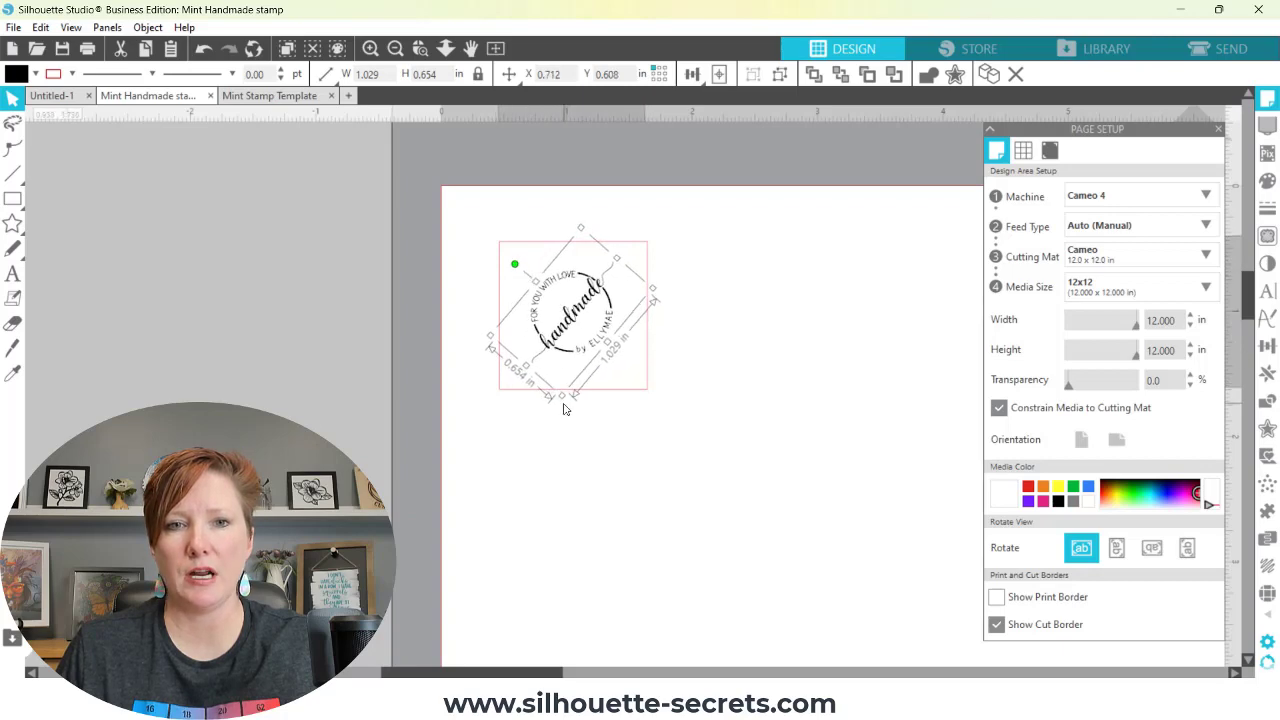
pyautogui.moveTo(563, 404); pyautogui.dragTo(559, 423)
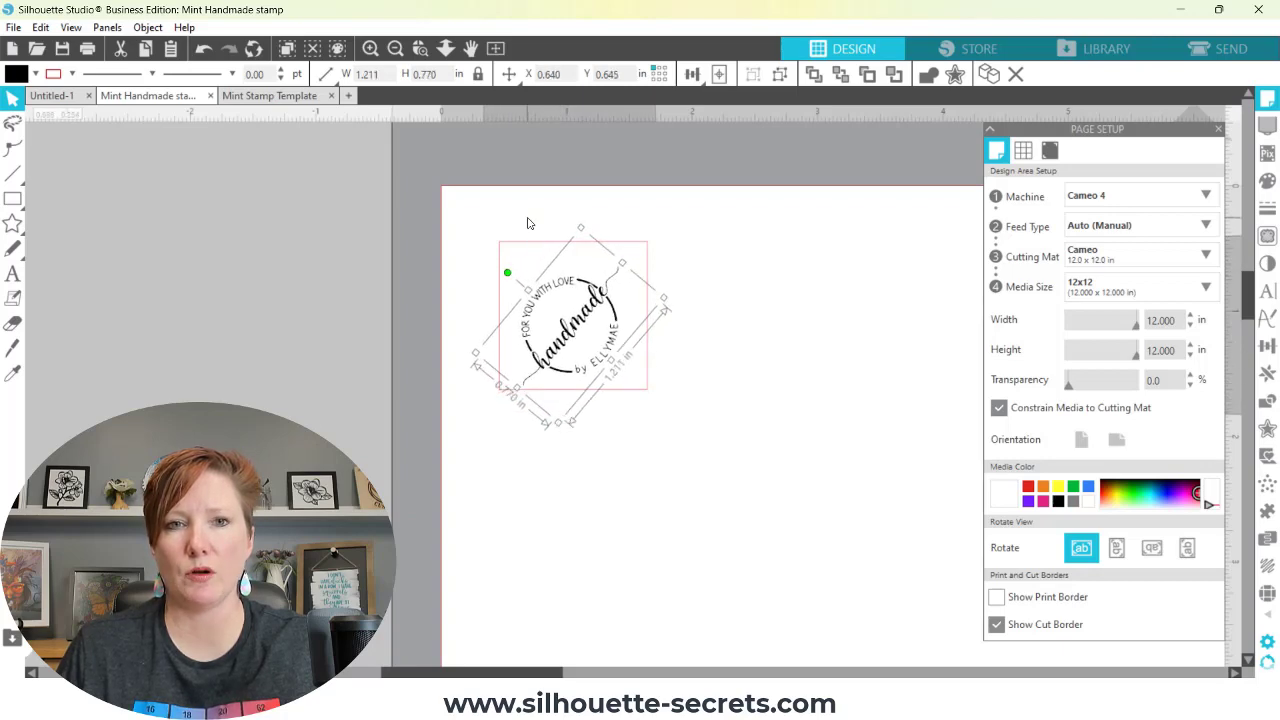
pyautogui.moveTo(581, 228); pyautogui.dragTo(584, 207)
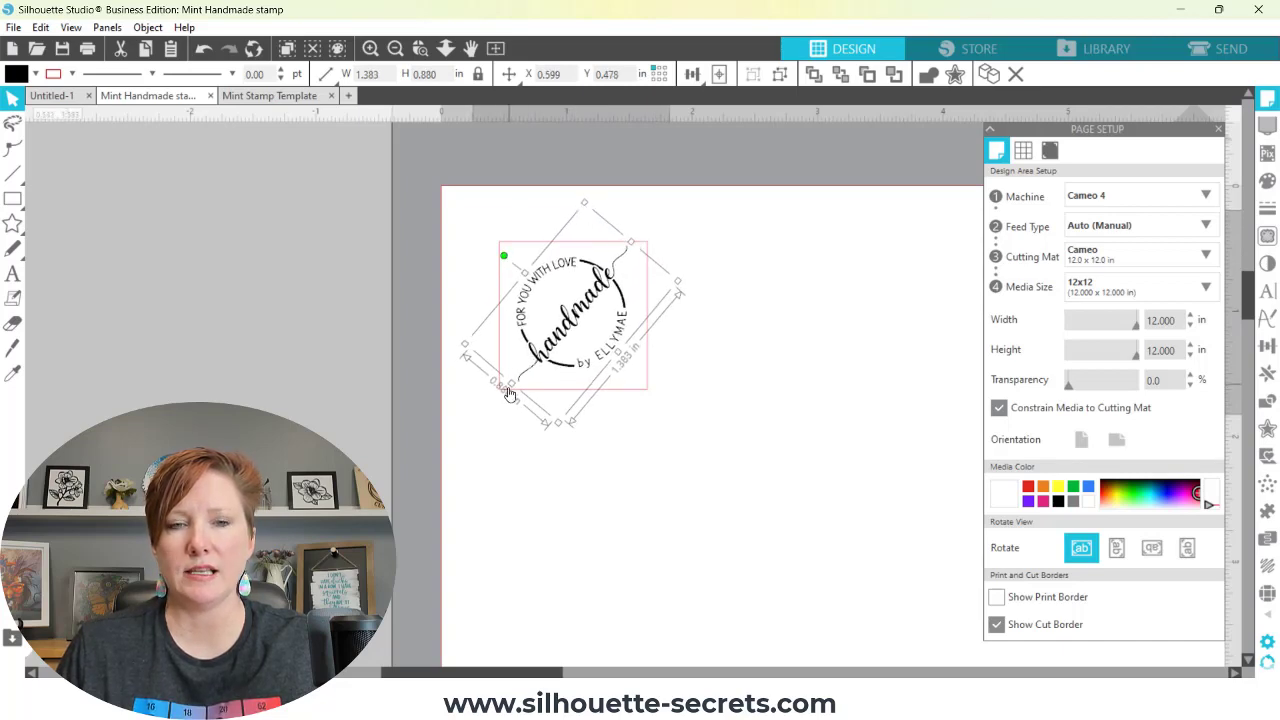
pyautogui.click(660, 420)
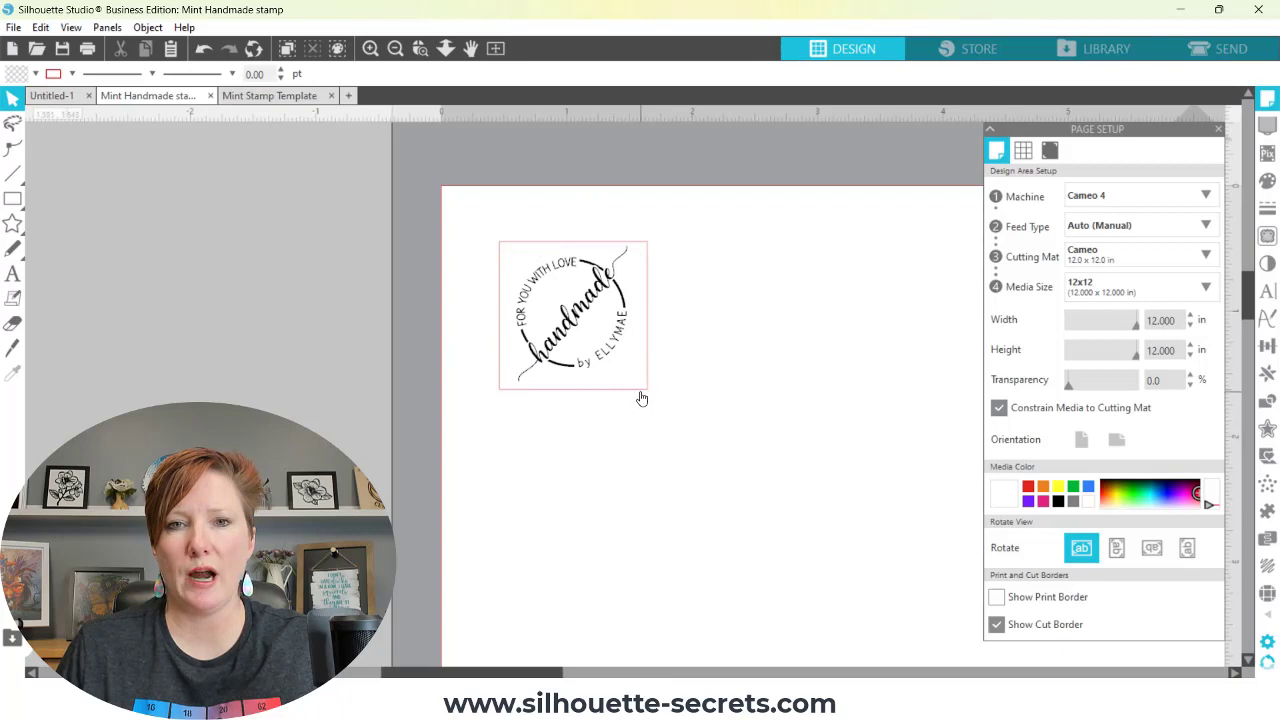
pyautogui.click(642, 397)
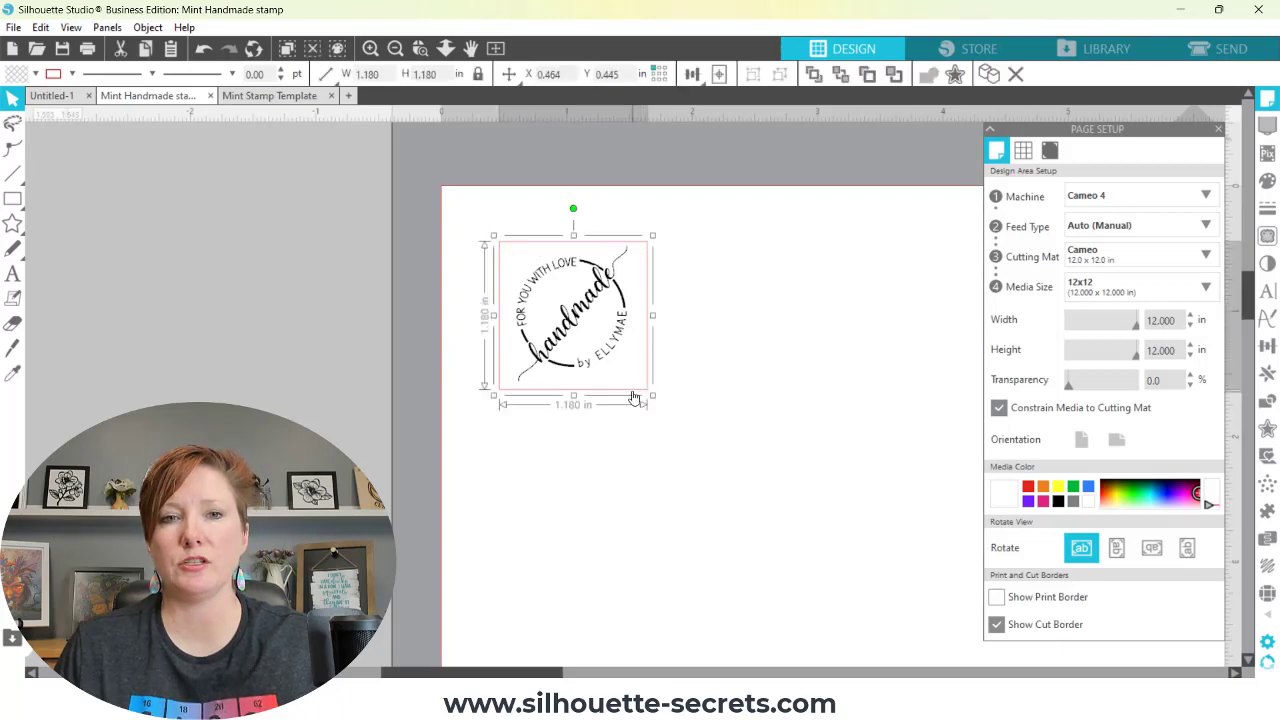
pyautogui.click(573, 325)
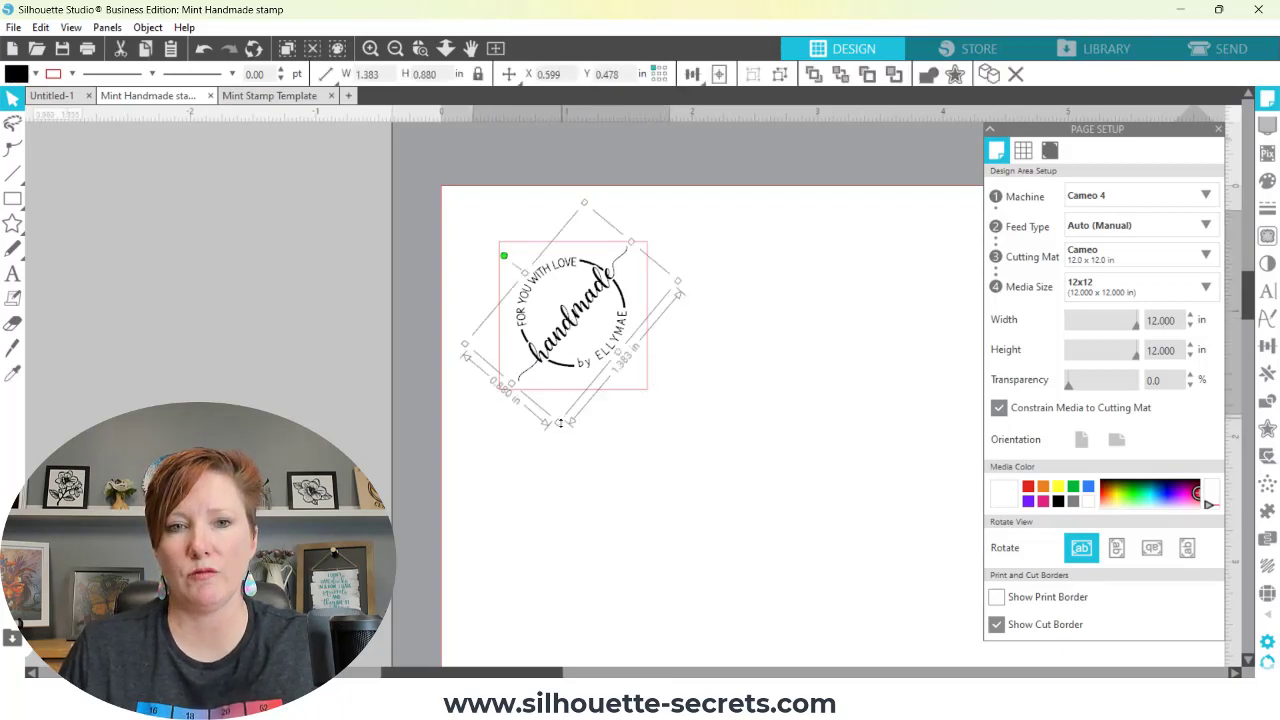
# Scale the tilted handmade design up slightly to 1.389 x 0.884 in
pyautogui.moveTo(557, 427); pyautogui.dragTo(558, 428)
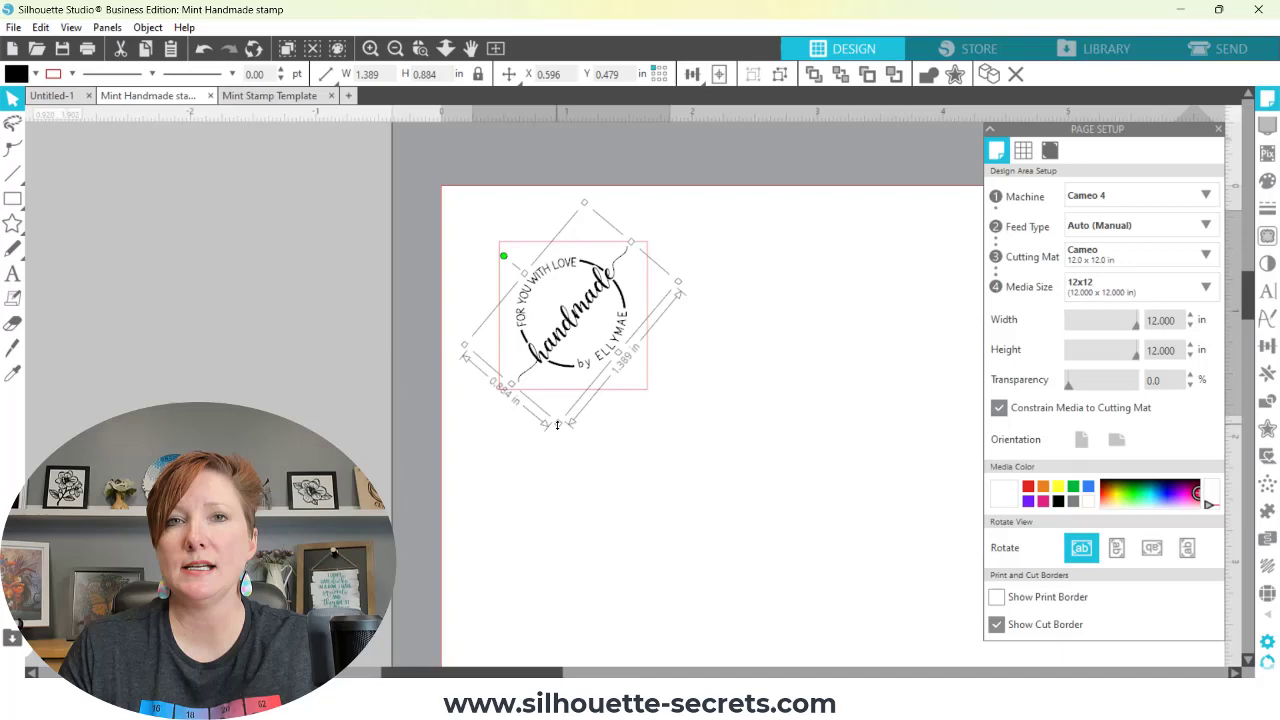
# Move the 30 x 30 square off the page and select the handmade design
pyautogui.click(624, 394)
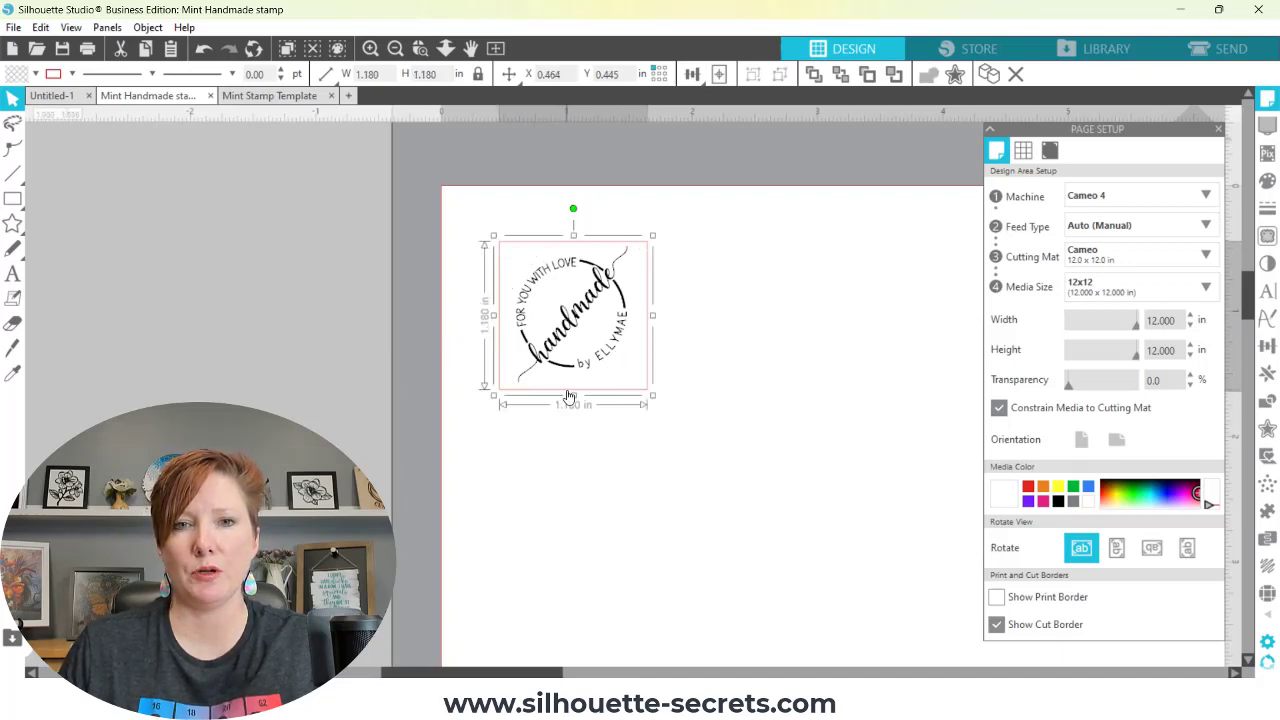
pyautogui.moveTo(563, 398); pyautogui.dragTo(175, 397)
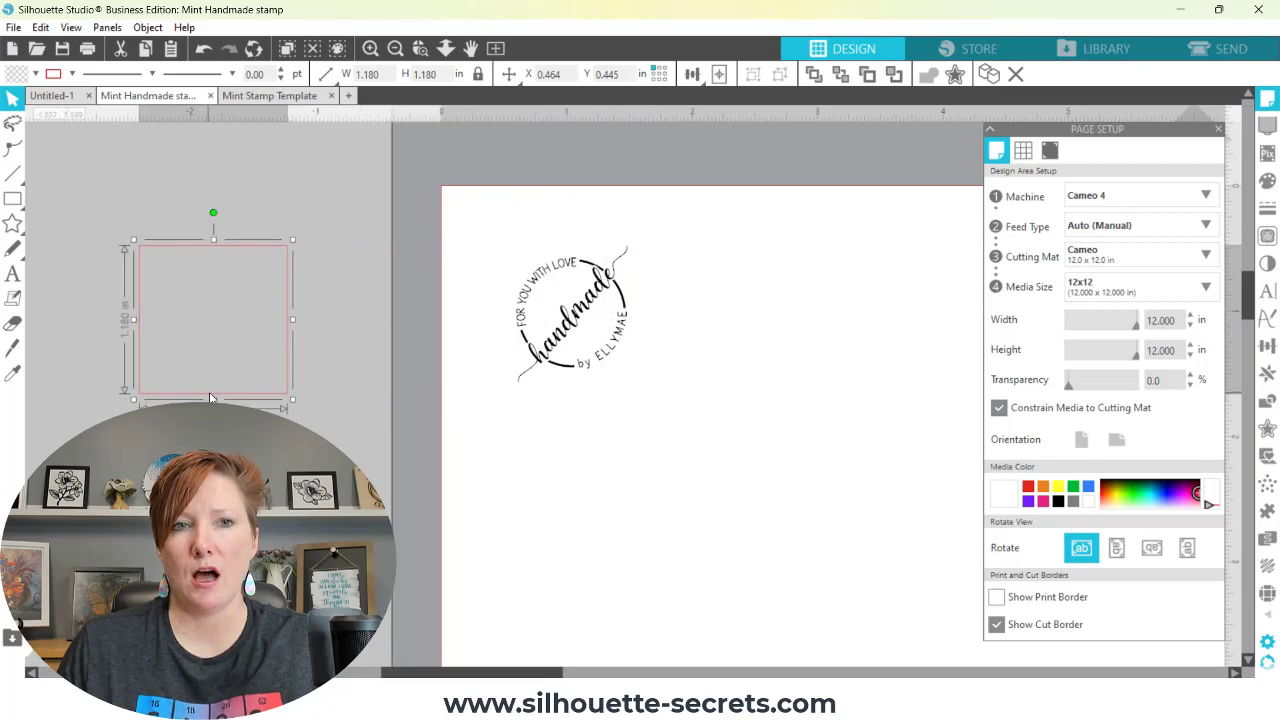
pyautogui.click(570, 325)
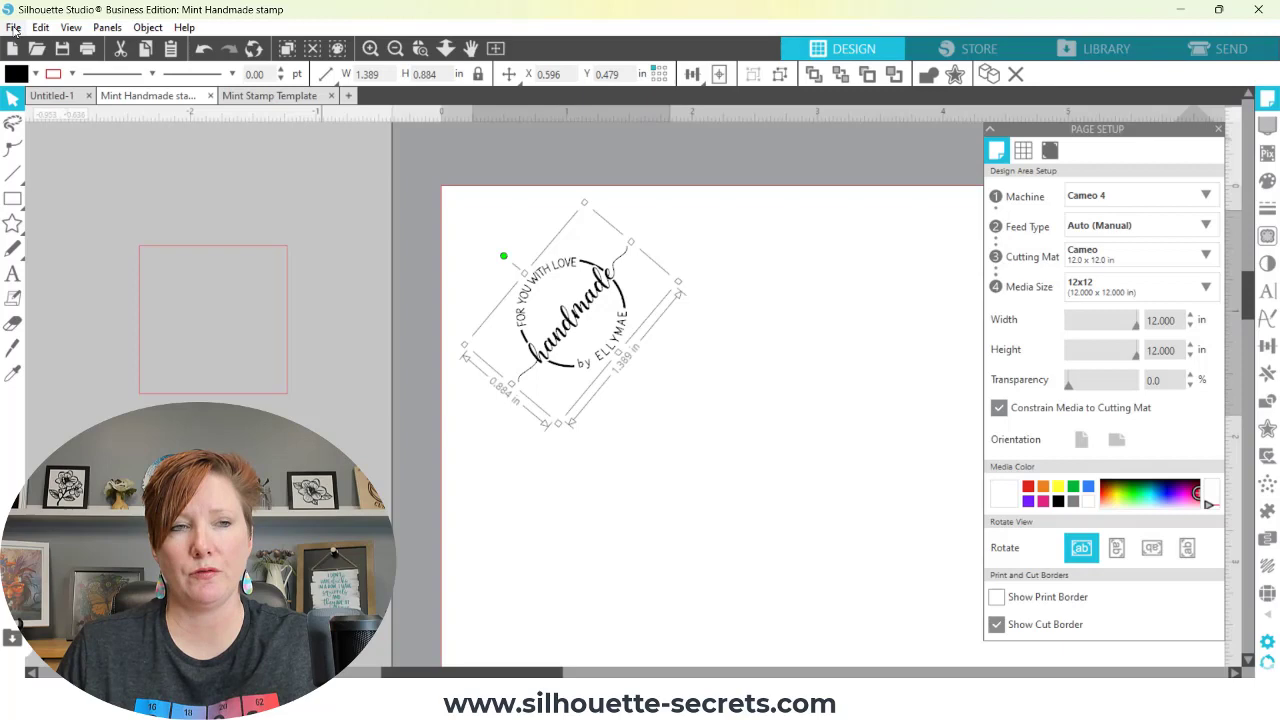
# Save the selected design as 'Mint Handmade Demo' in the Mint Templates folder
pyautogui.click(14, 27)
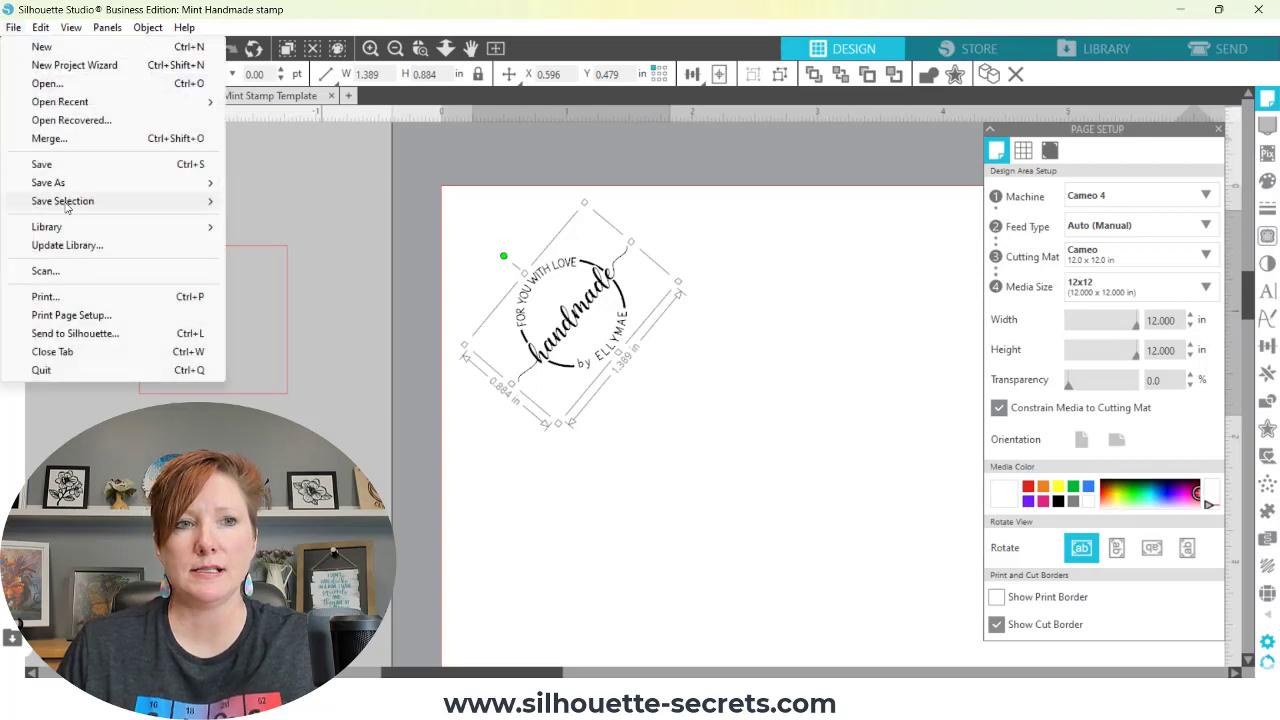
pyautogui.moveTo(68, 204)
pyautogui.click(263, 207)
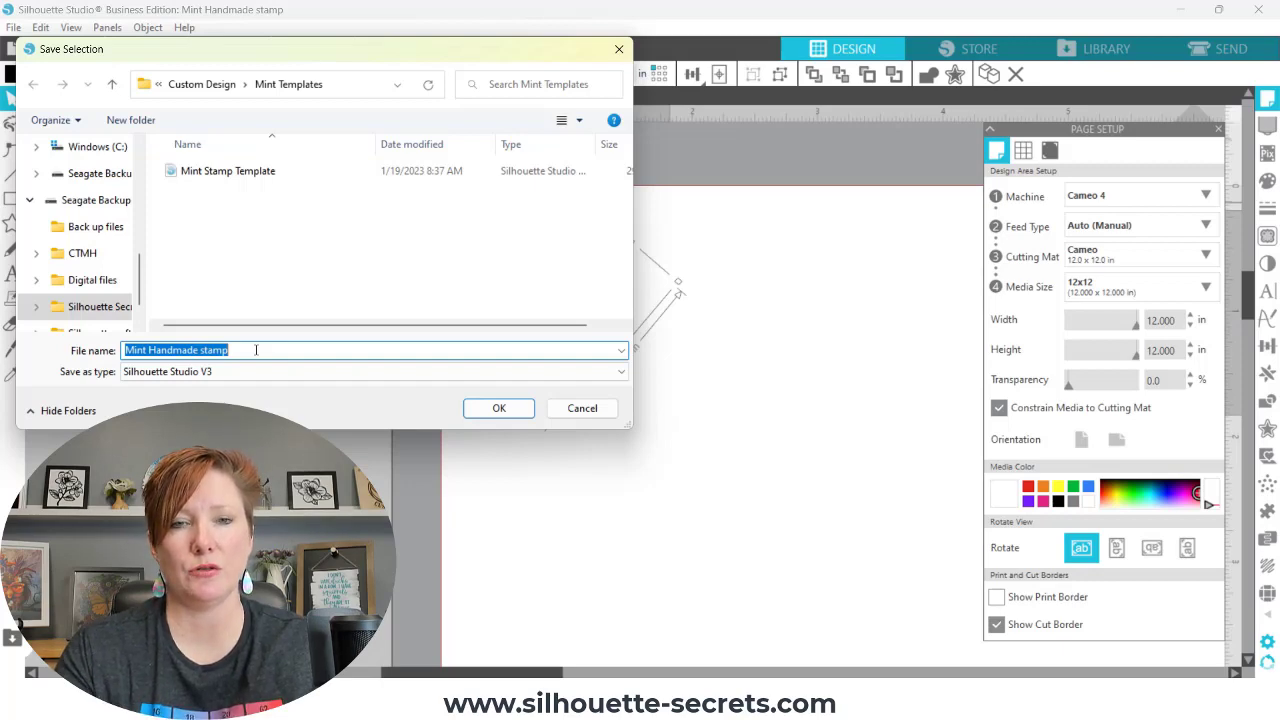
pyautogui.write('Mint Handmade')
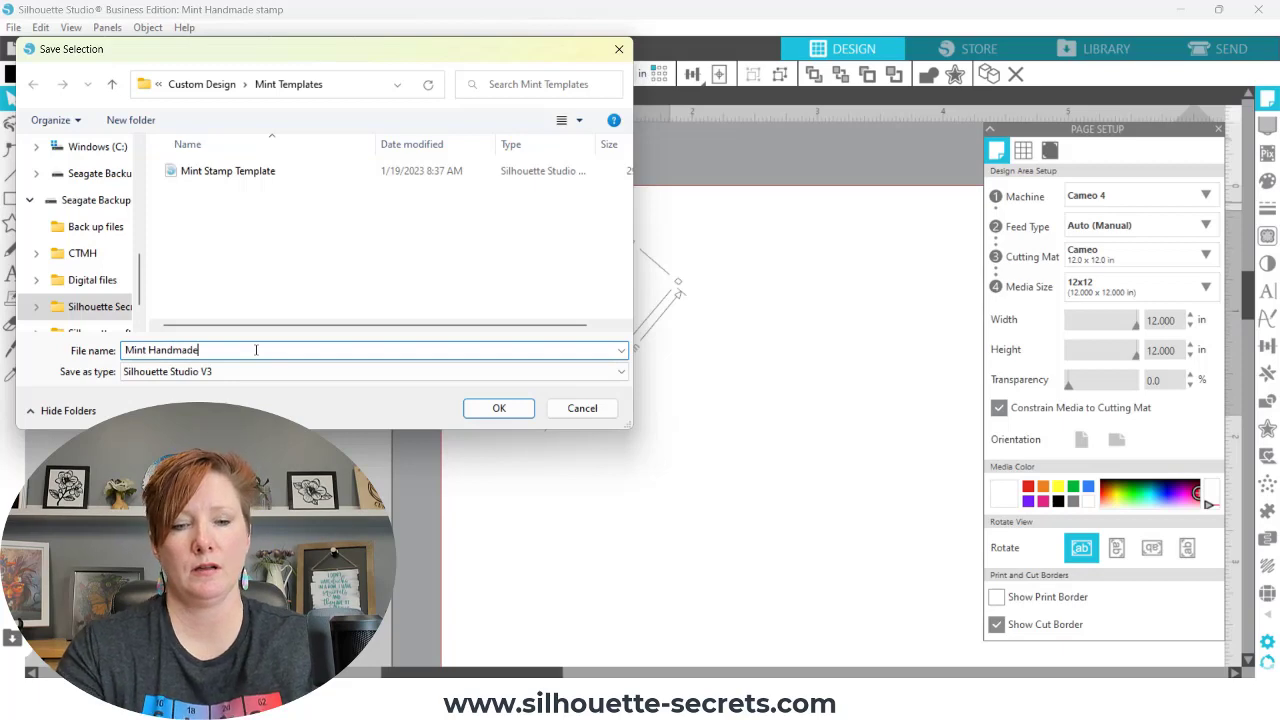
pyautogui.write(' Demo')
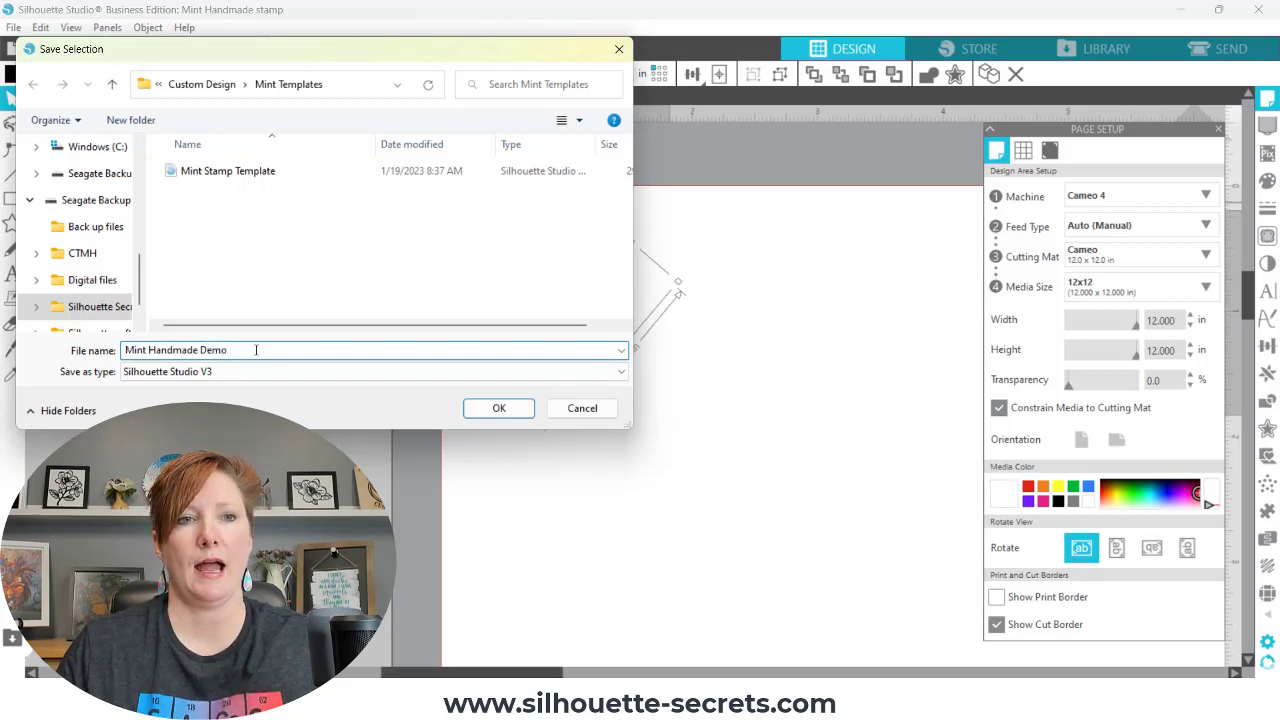
pyautogui.click(490, 409)
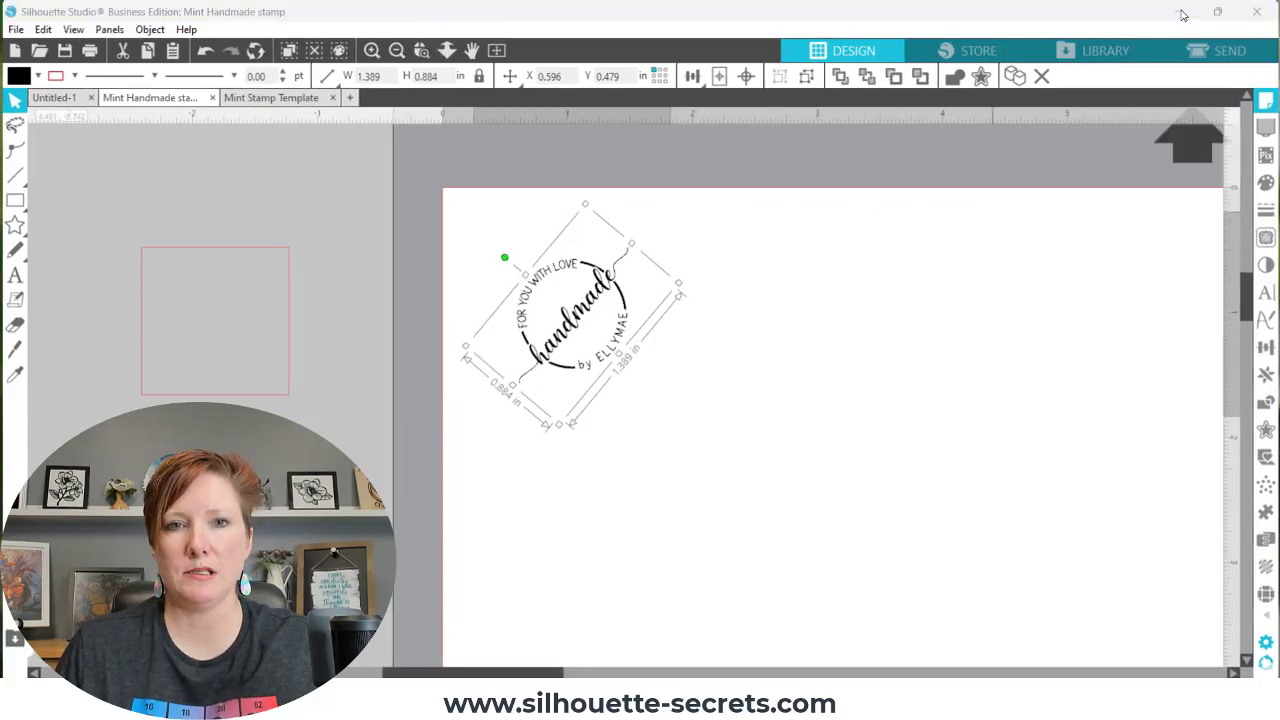
pyautogui.click(1181, 12)
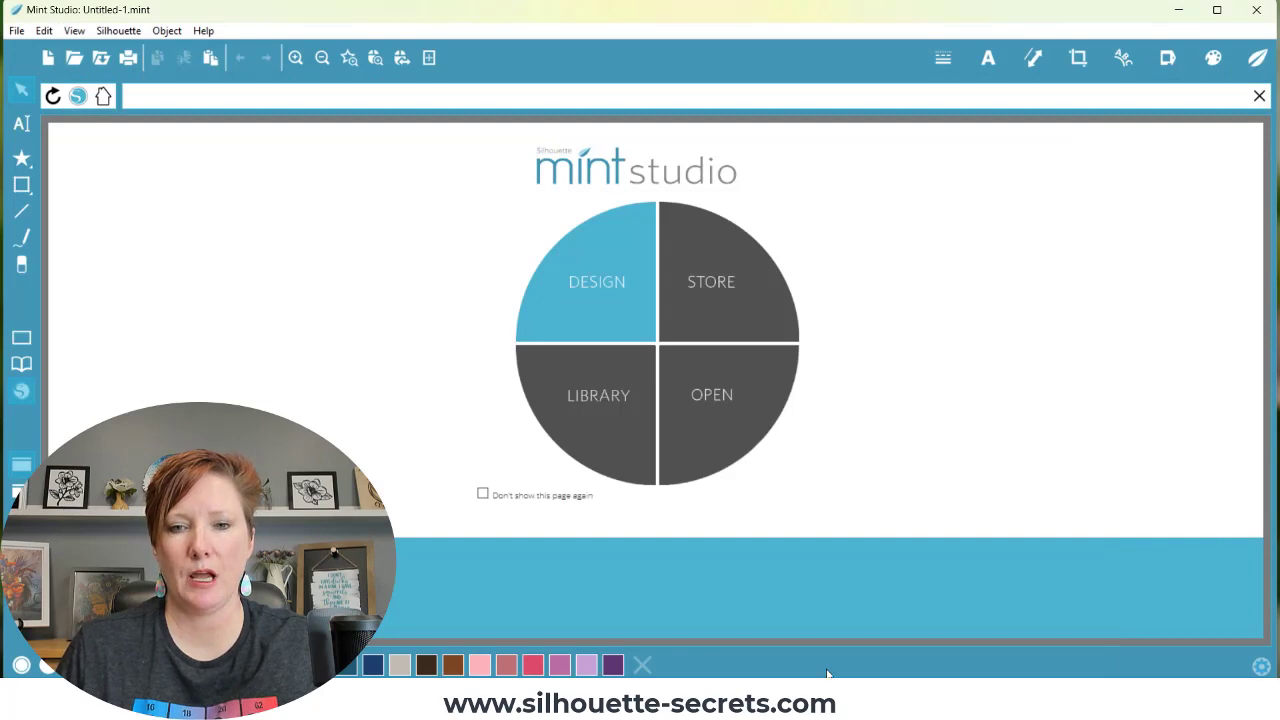
pyautogui.moveTo(885, 705)
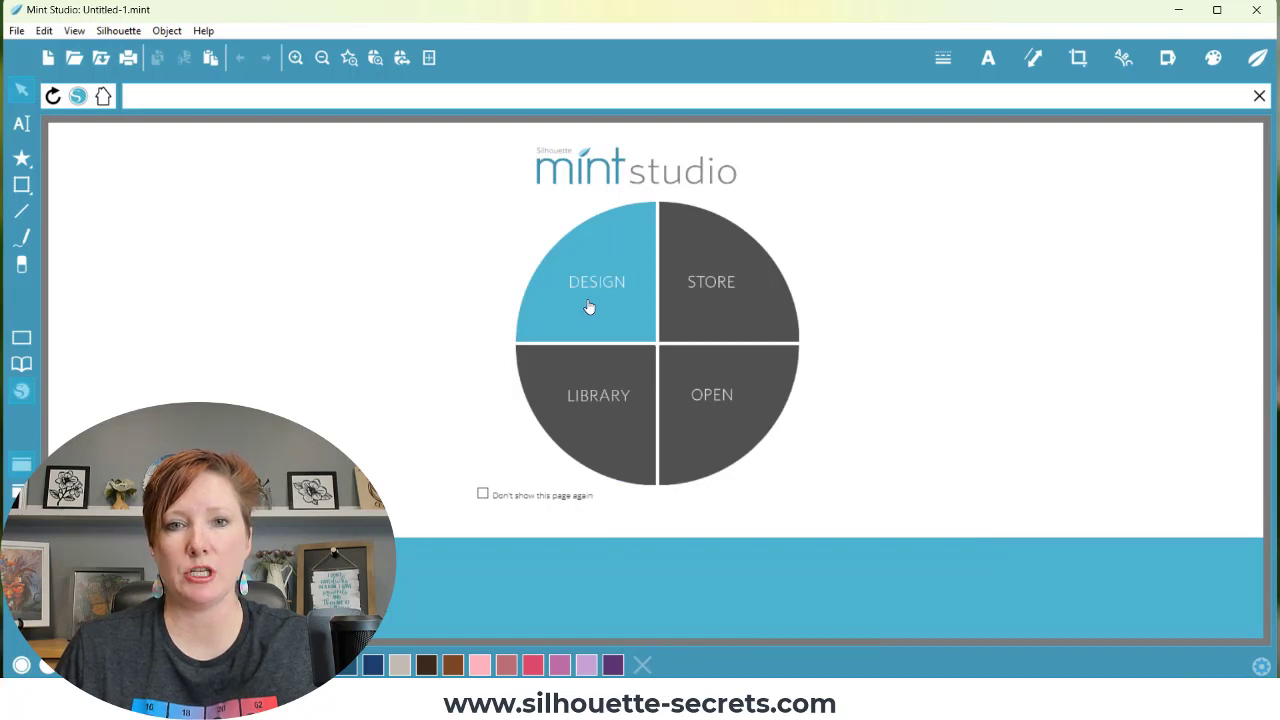
pyautogui.click(609, 414)
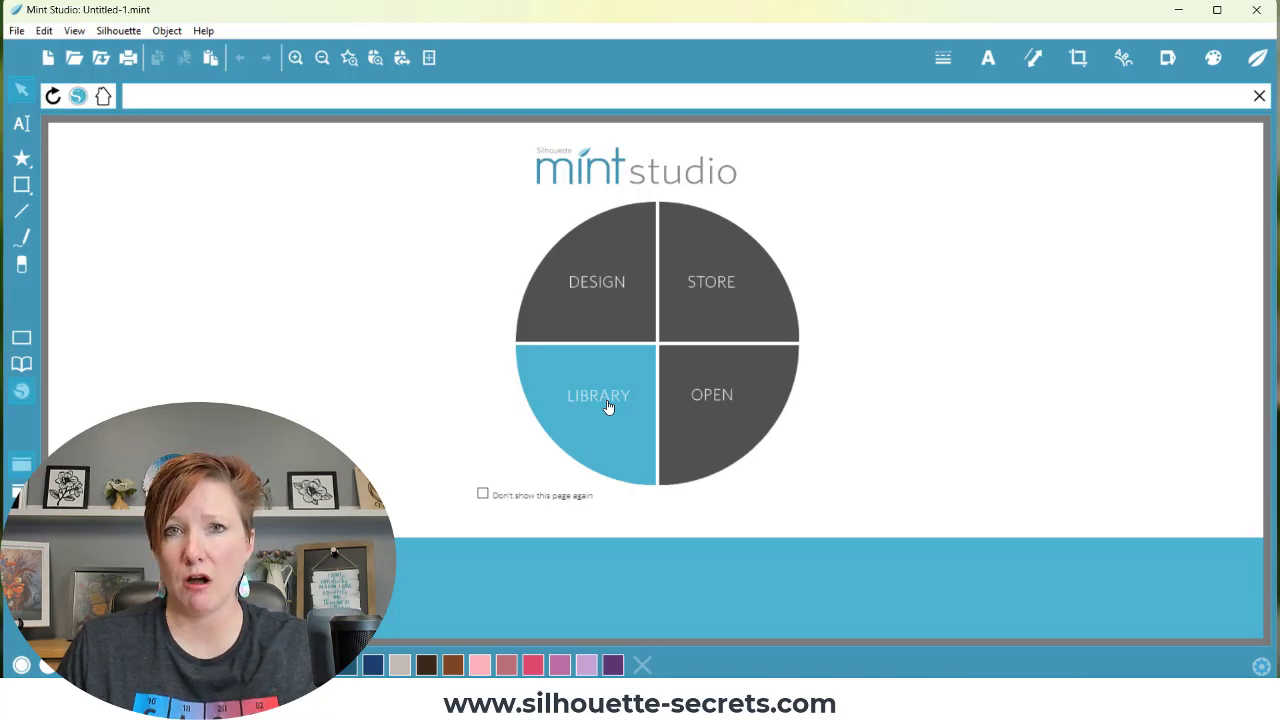
# Open Mint Handmade Demo from the Mint Templates folder in Mint Studio
pyautogui.click(708, 397)
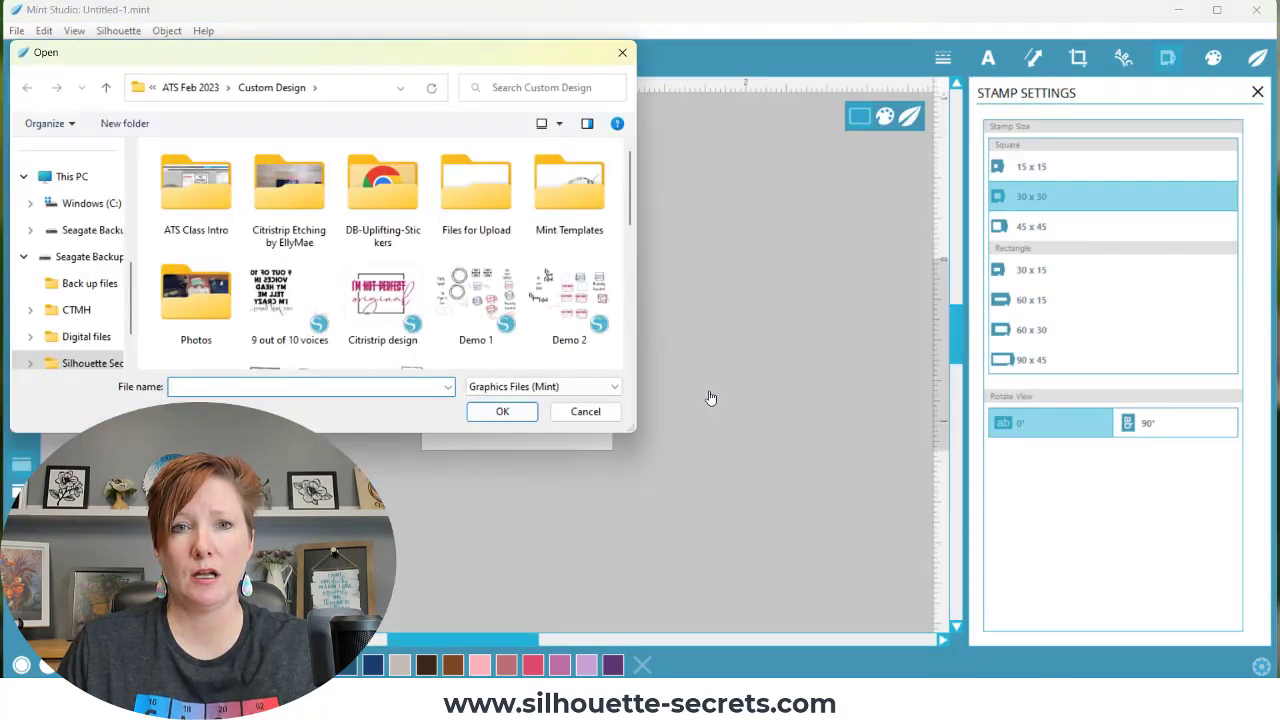
pyautogui.doubleClick(563, 196)
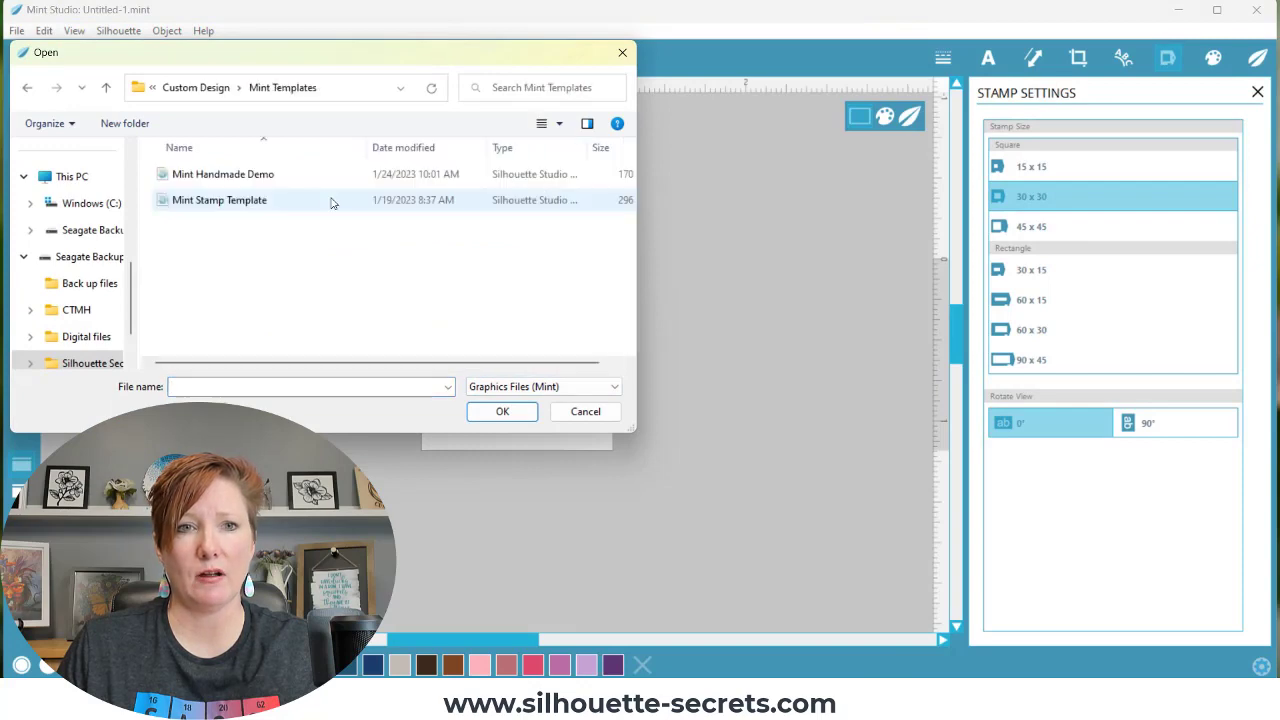
pyautogui.doubleClick(220, 176)
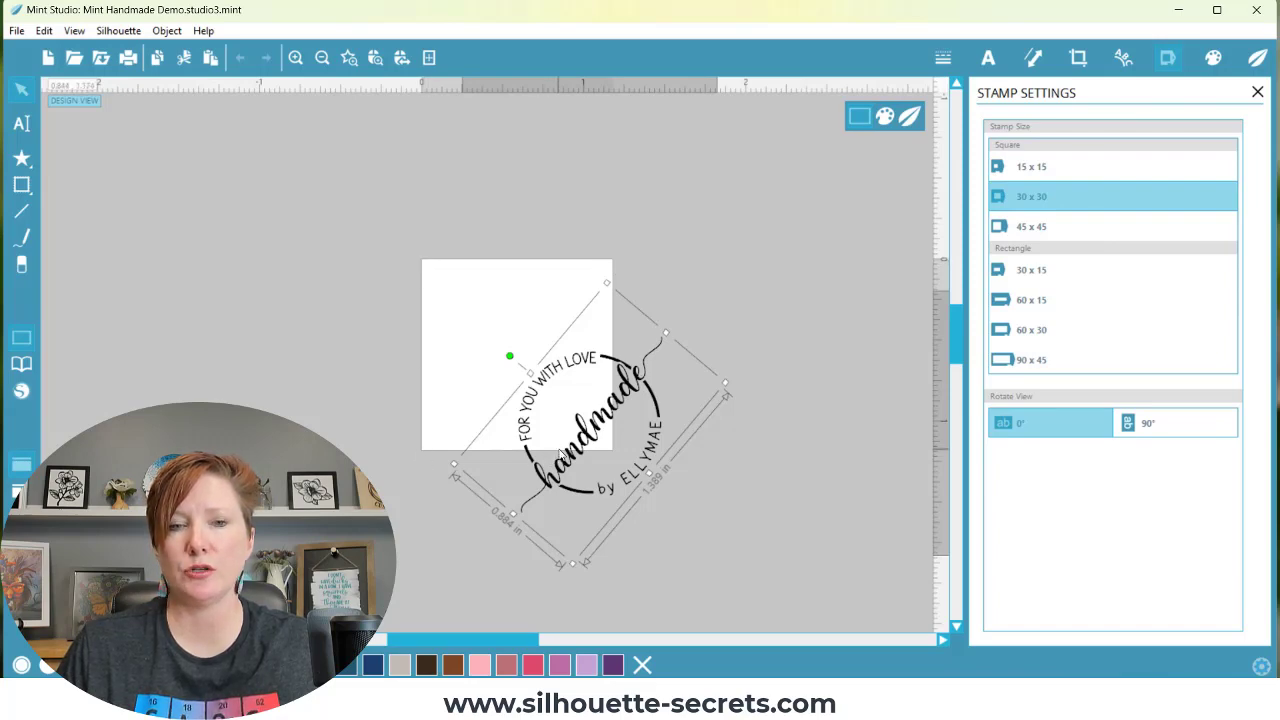
# Try a 45 x 45 stamp size, return to 30 x 30, then center the design to the stamp
pyautogui.click(1039, 228)
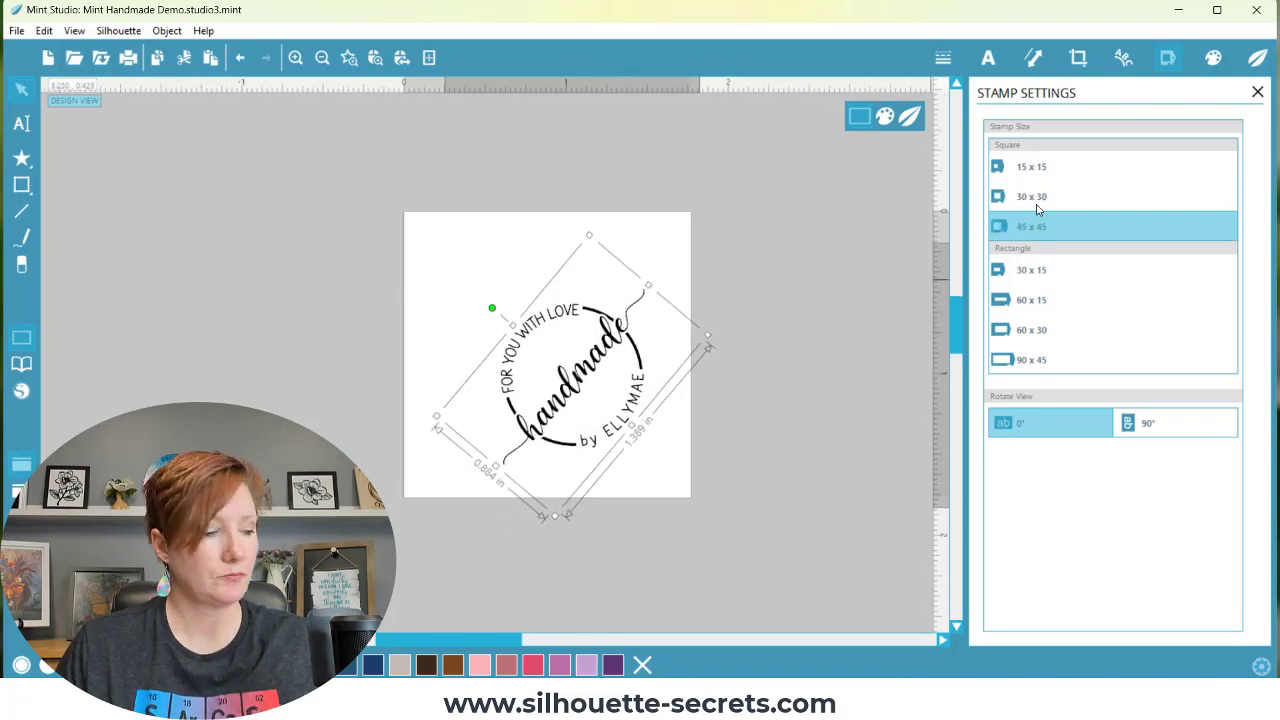
pyautogui.click(1038, 205)
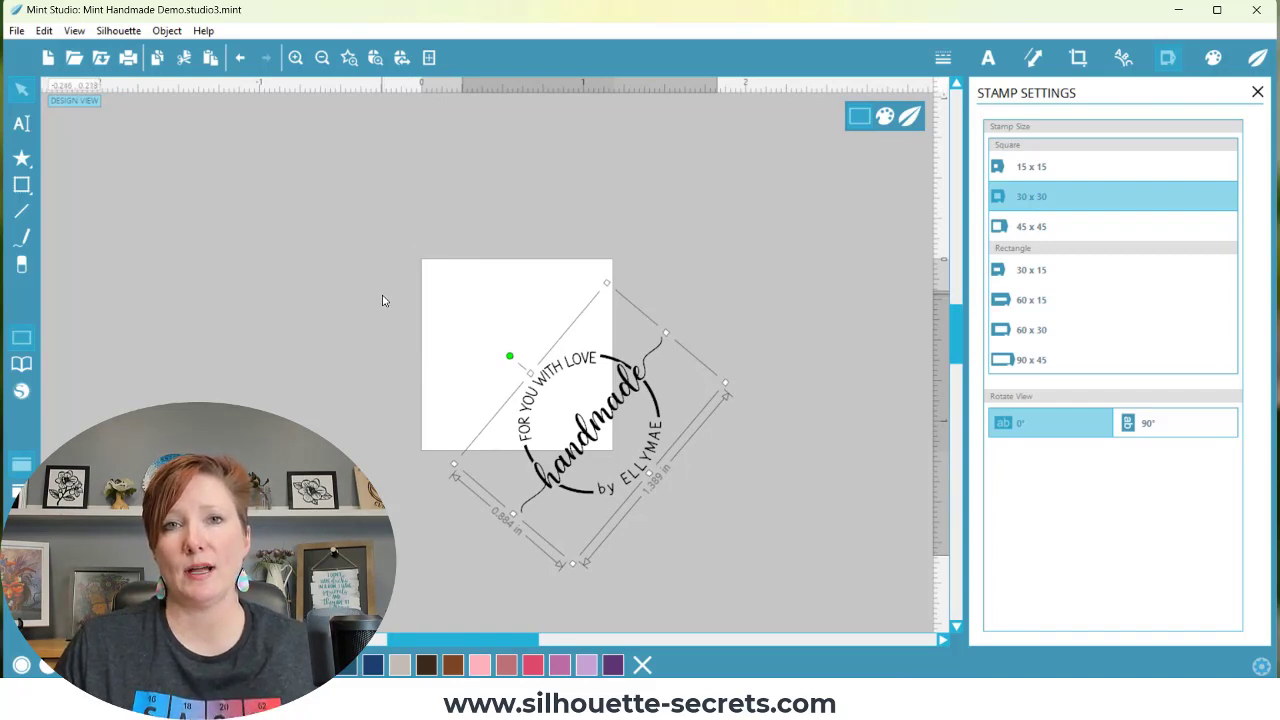
pyautogui.click(166, 31)
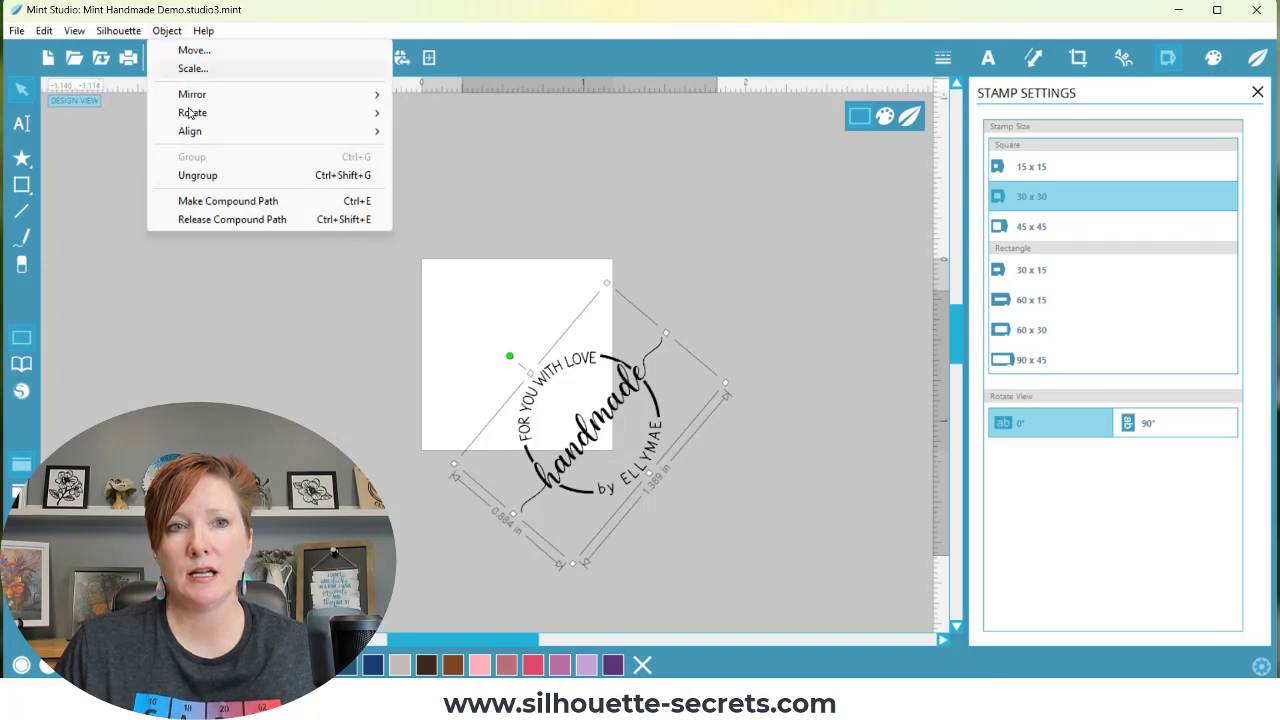
pyautogui.moveTo(206, 133)
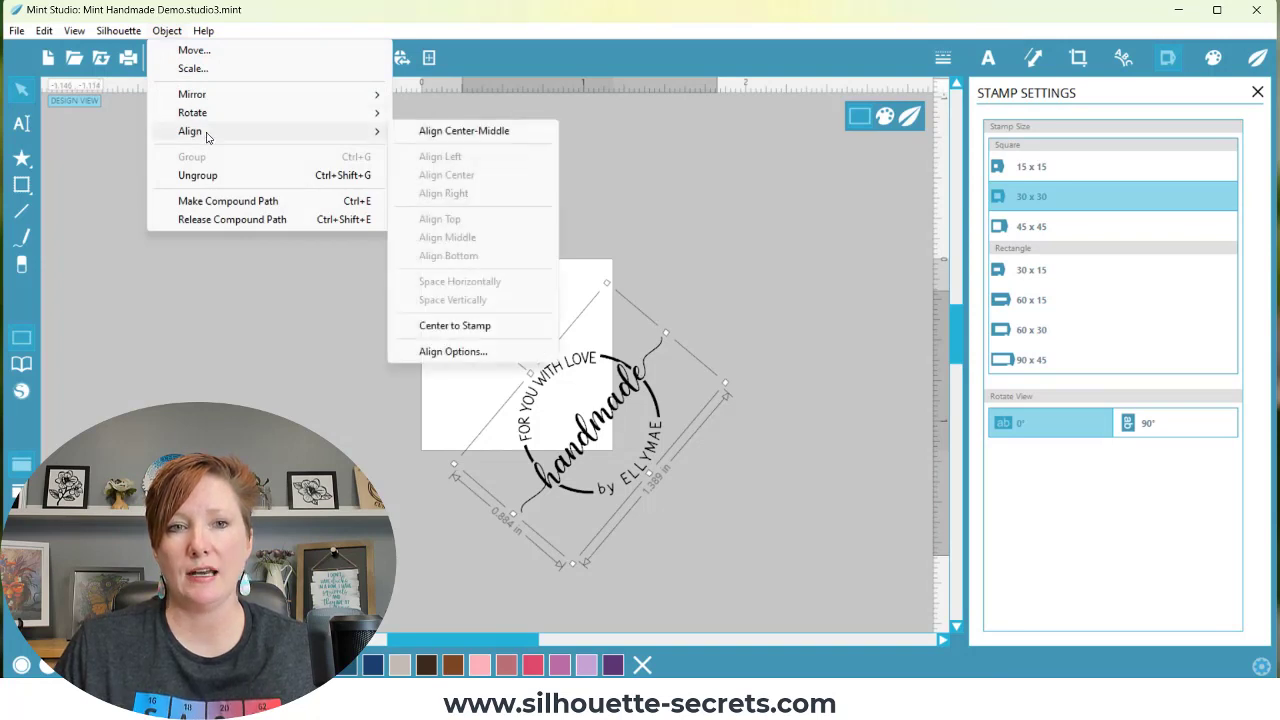
pyautogui.click(445, 326)
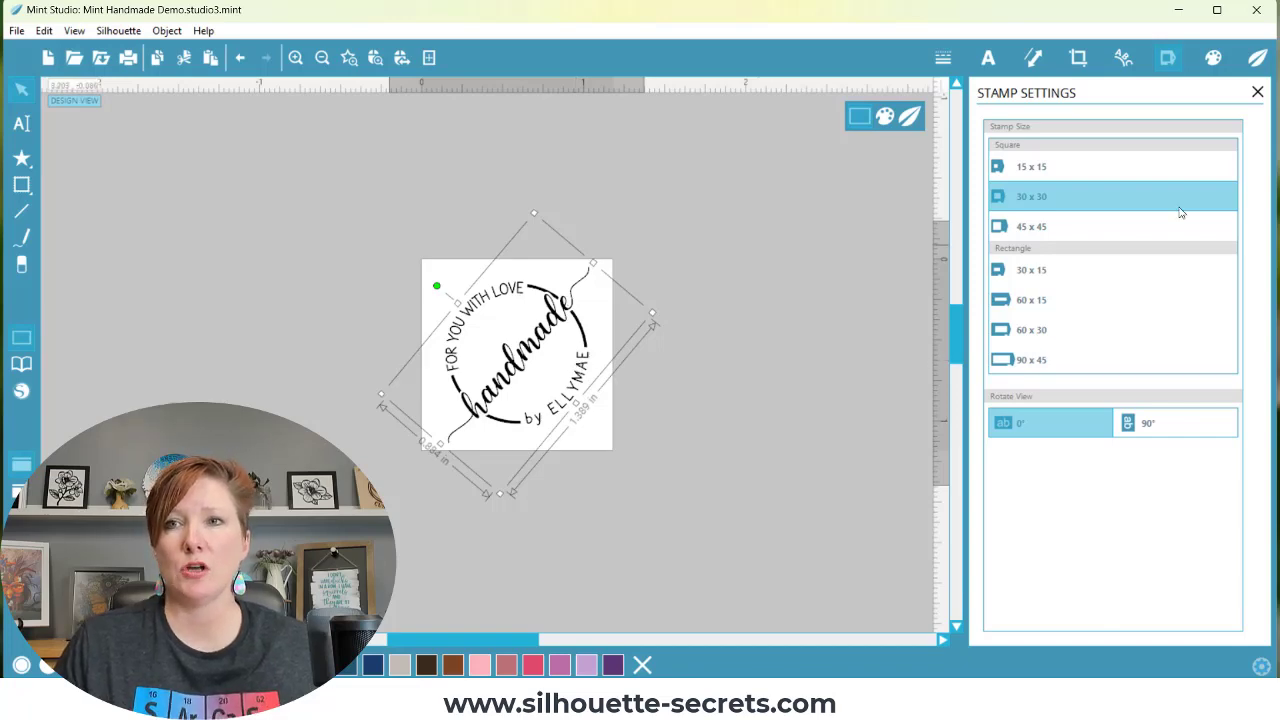
# Send the handmade design to the Mint and start the stamp job
pyautogui.click(1256, 60)
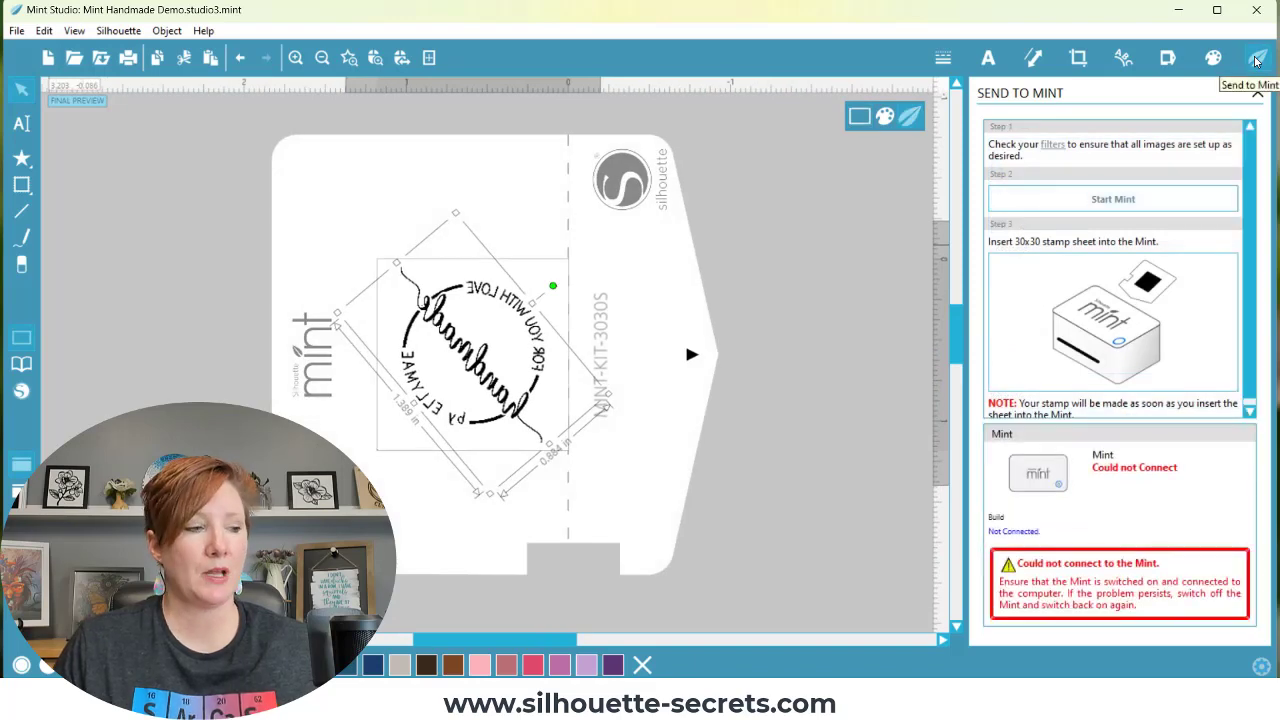
pyautogui.click(1095, 584)
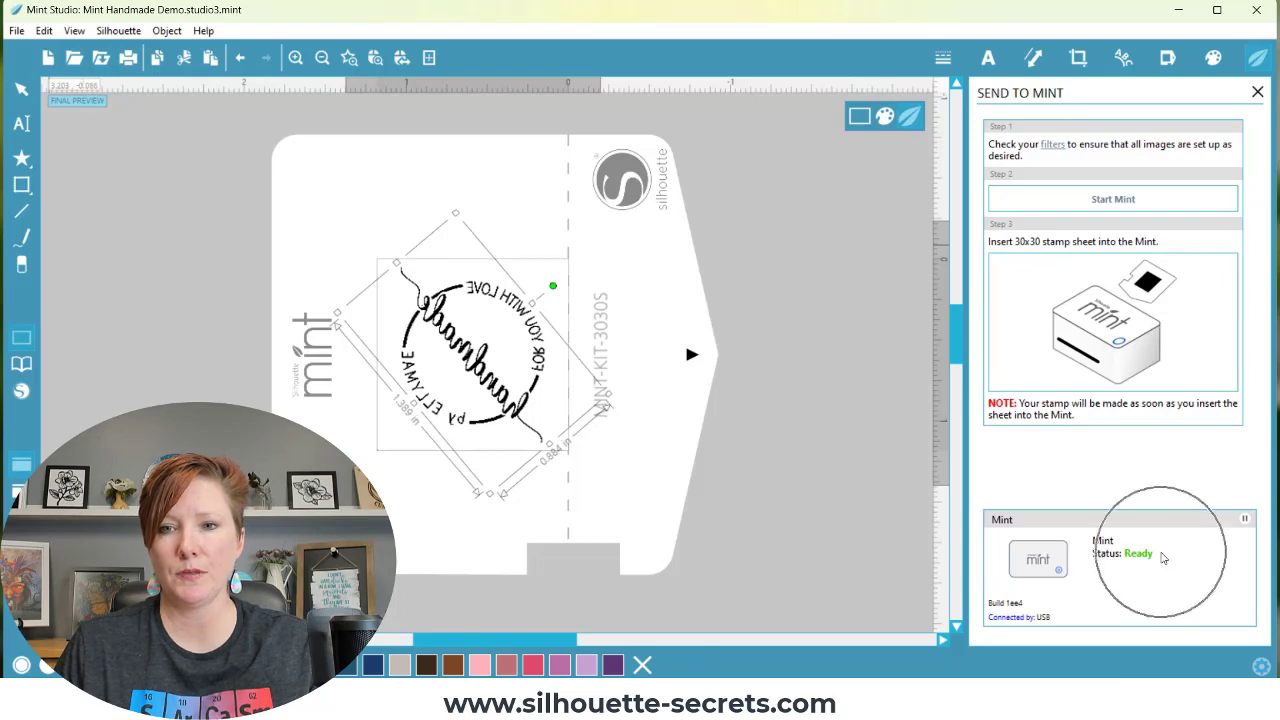
pyautogui.click(1101, 198)
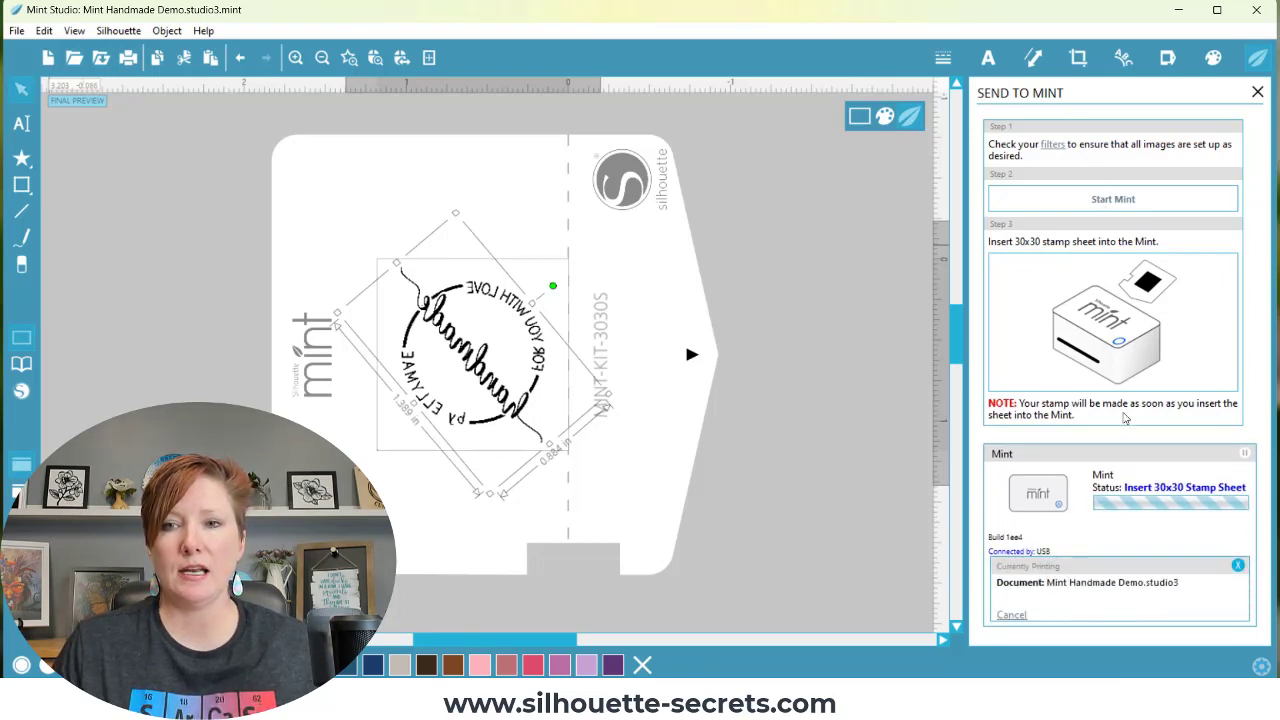
pyautogui.click(1119, 529)
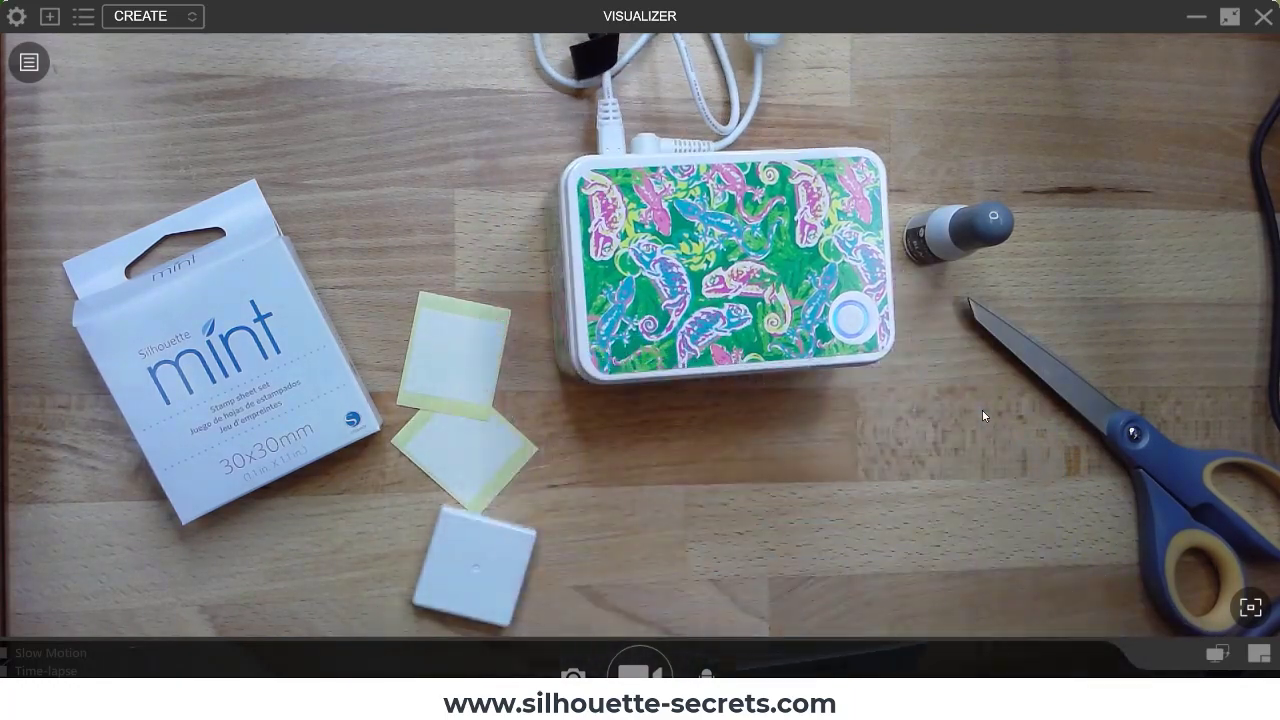
# Restart the Mint stamp job and return to Visualizer's live camera view
pyautogui.click(1197, 16)
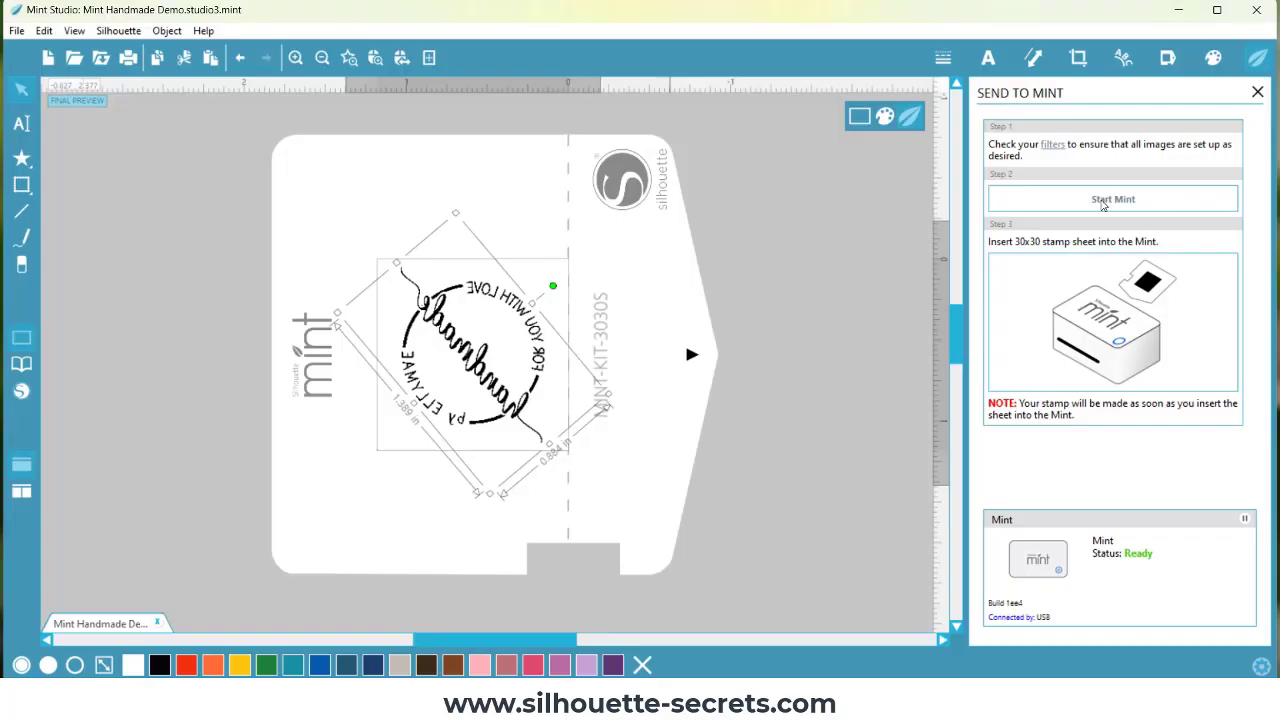
pyautogui.click(1105, 200)
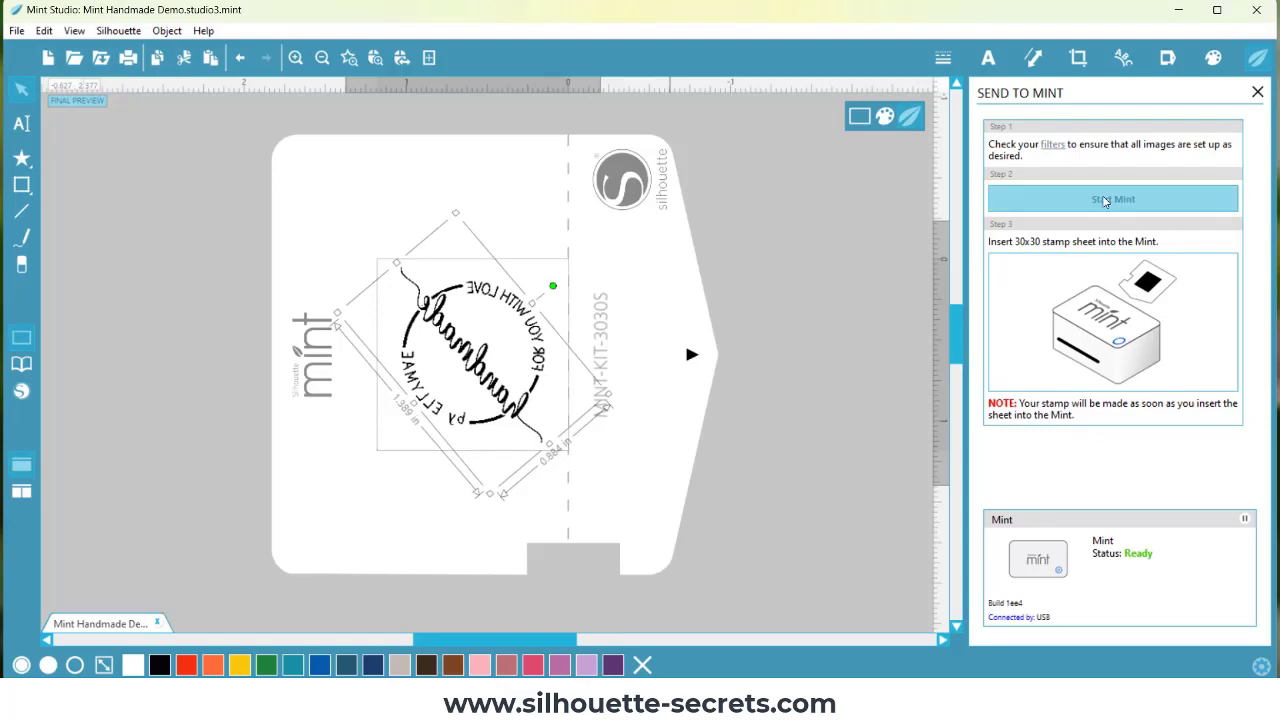
pyautogui.hotkey('alt', 'Tab')
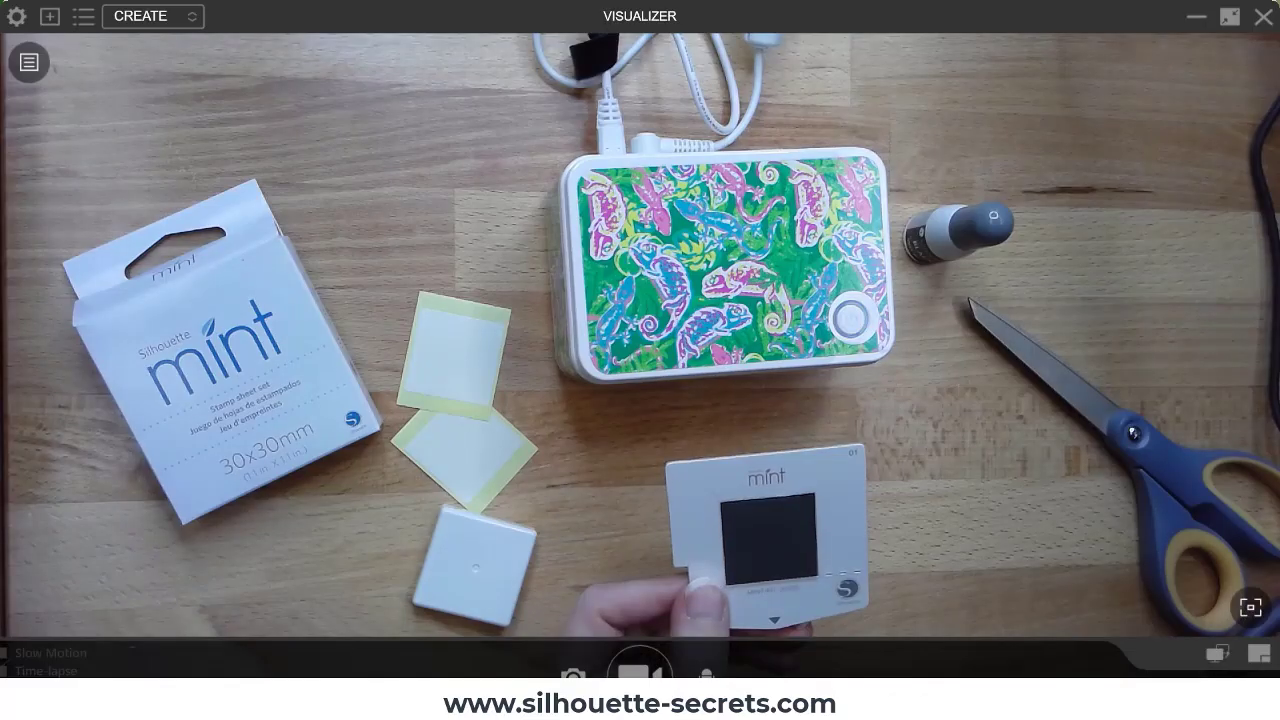